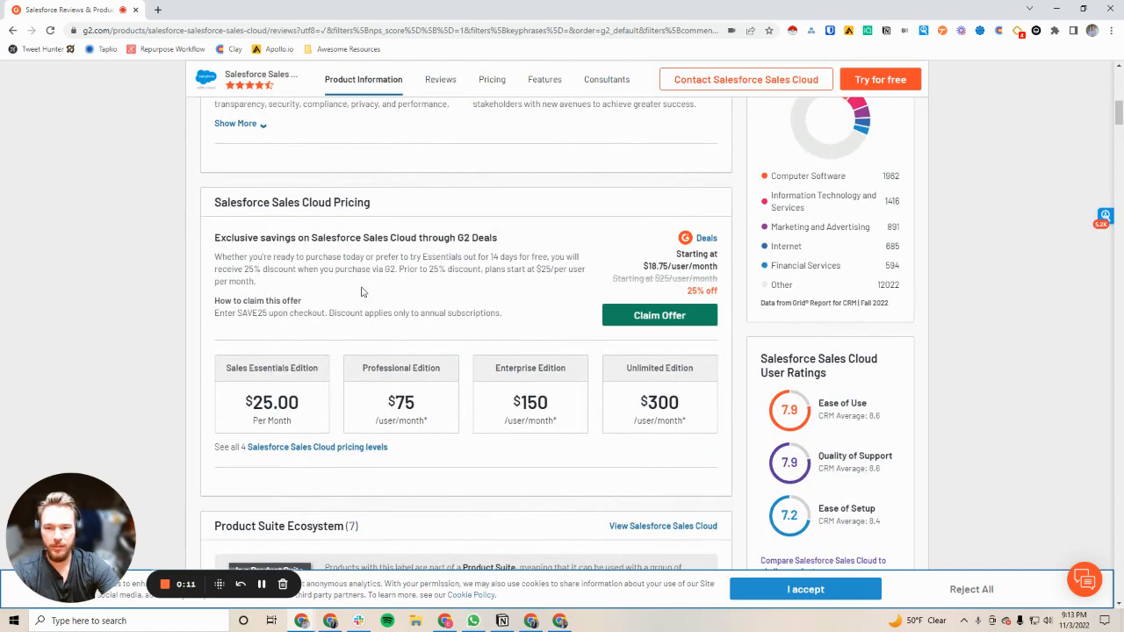
# Open the Clay extension on the Salesforce Sales Cloud page and expand the Clay verified recipes
pyautogui.scroll(5, 361, 292)
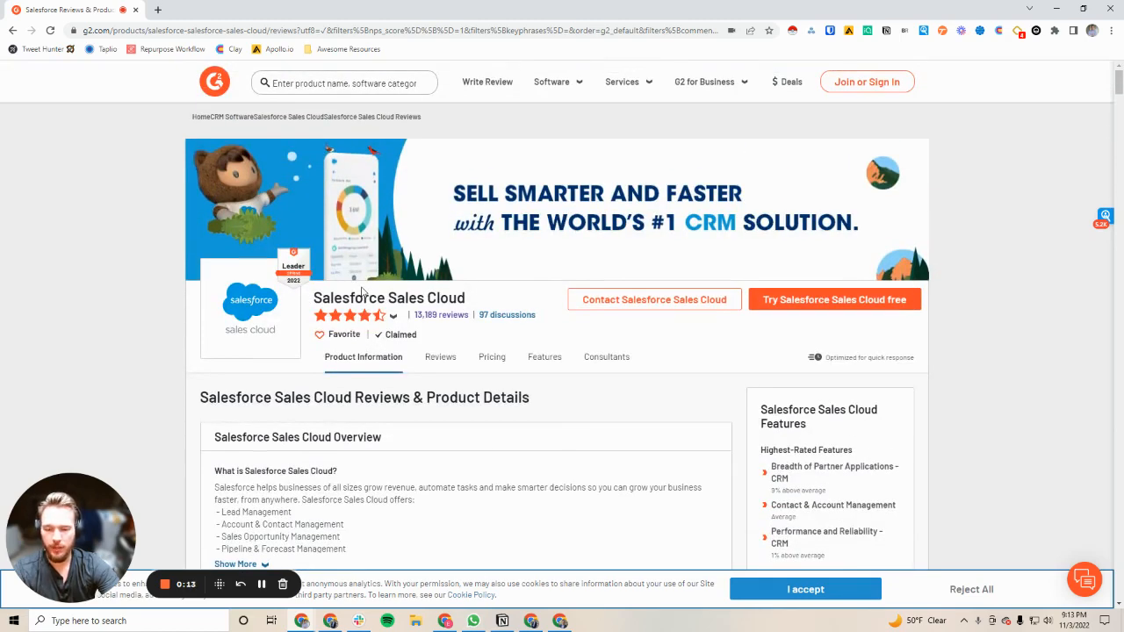
pyautogui.click(1001, 31)
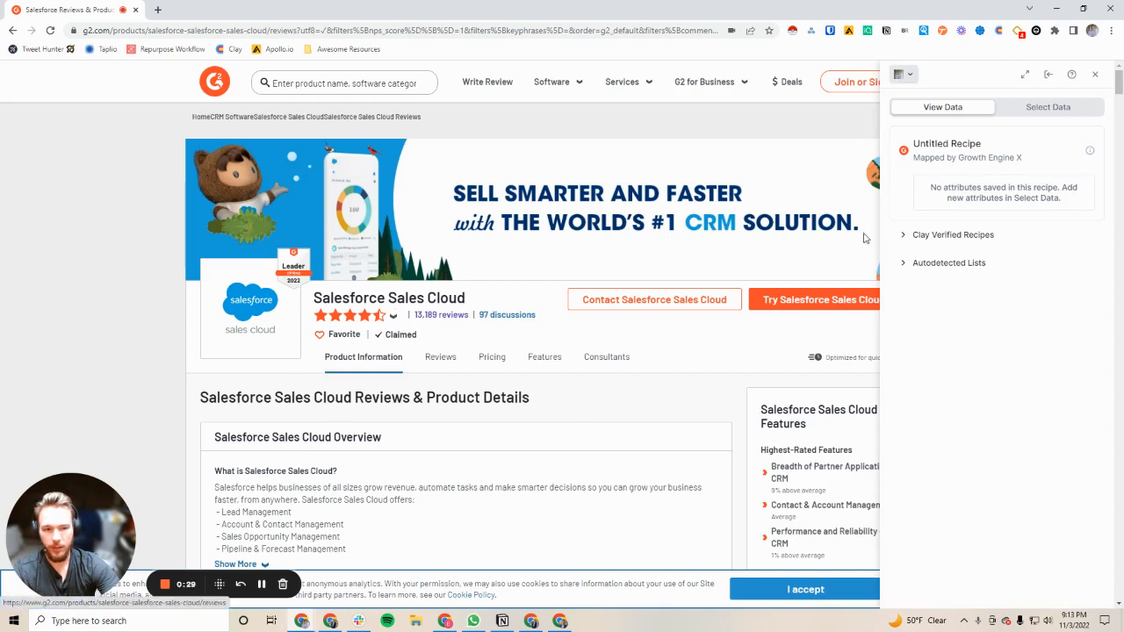
pyautogui.click(929, 236)
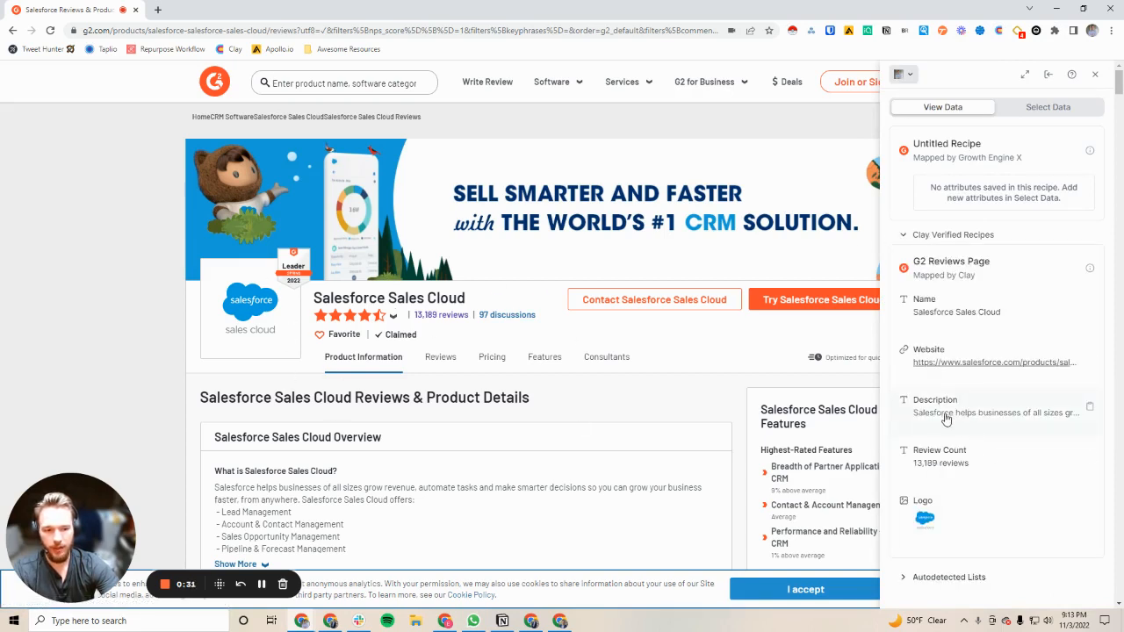
# Switch Clay to data selection and rename the untitled recipe "G2 Competitor Scraping"
pyautogui.click(1030, 112)
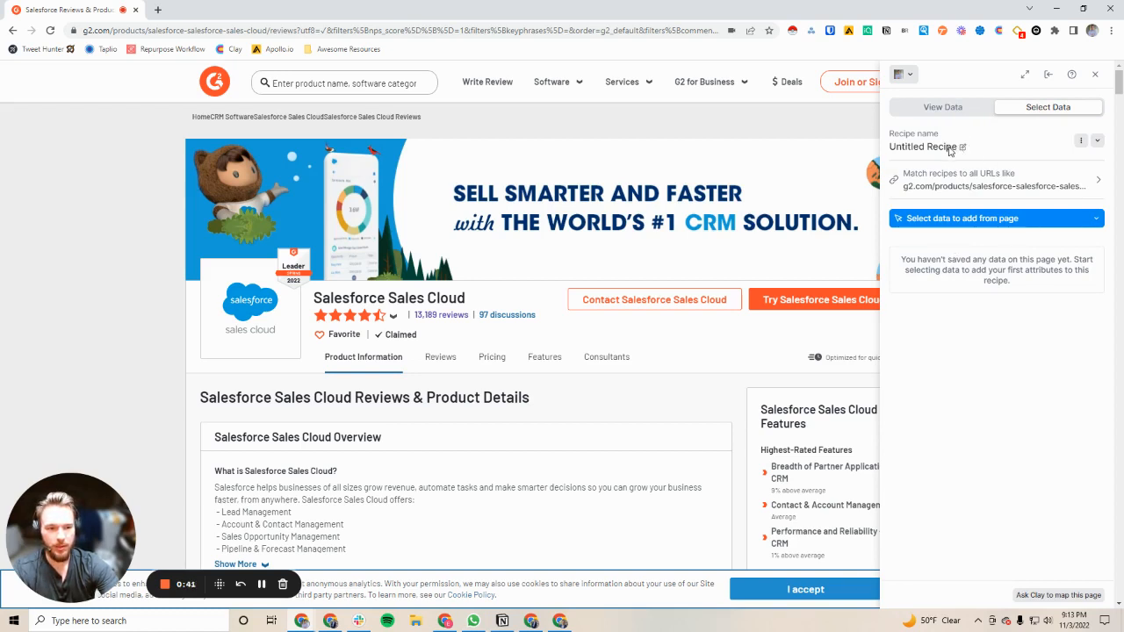
pyautogui.click(962, 147)
pyautogui.moveTo(943, 150); pyautogui.dragTo(889, 151)
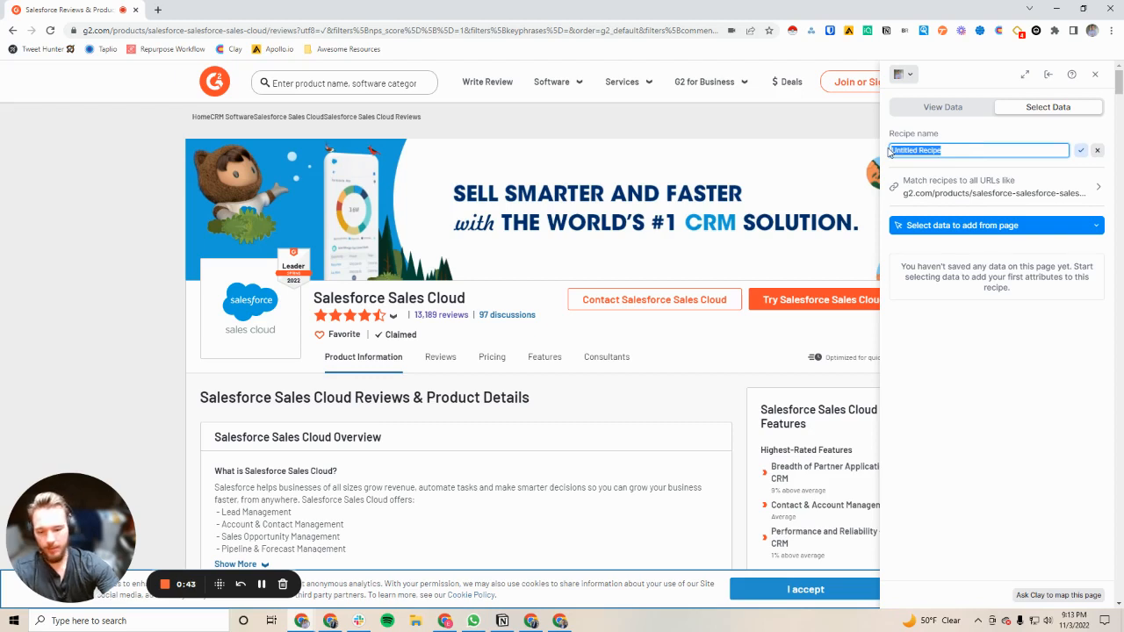
pyautogui.write('G2 Competitor Scr')
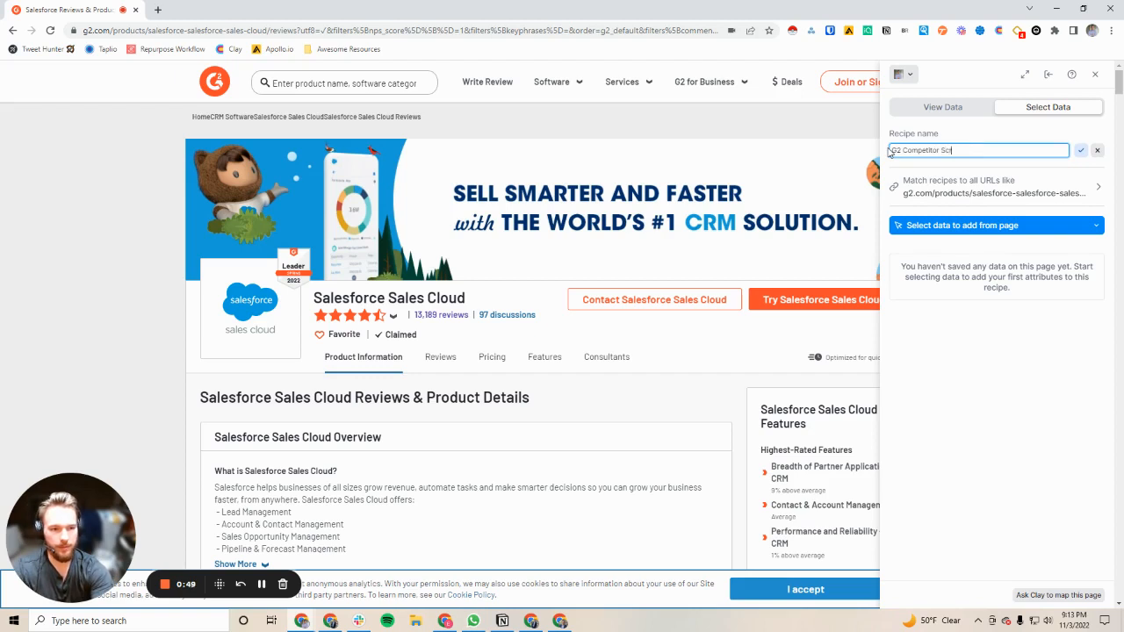
pyautogui.write('aping')
pyautogui.click(1080, 151)
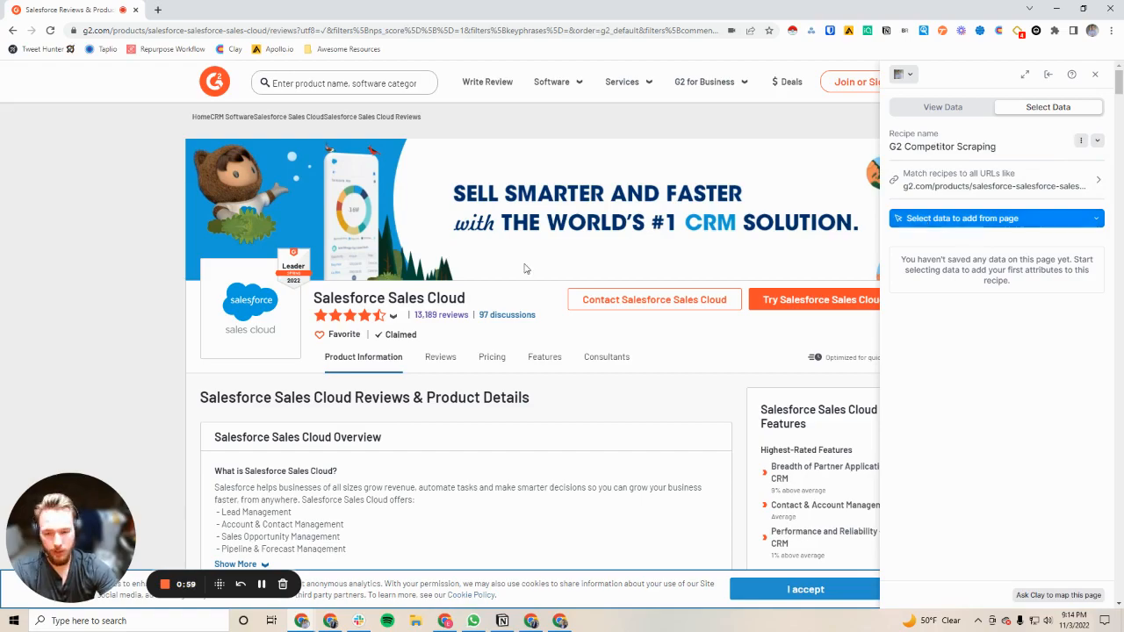
# Start selecting a list of data from the page's customer reviews for the recipe
pyautogui.scroll(-8, 524, 269)
pyautogui.scroll(-15, 437, 239)
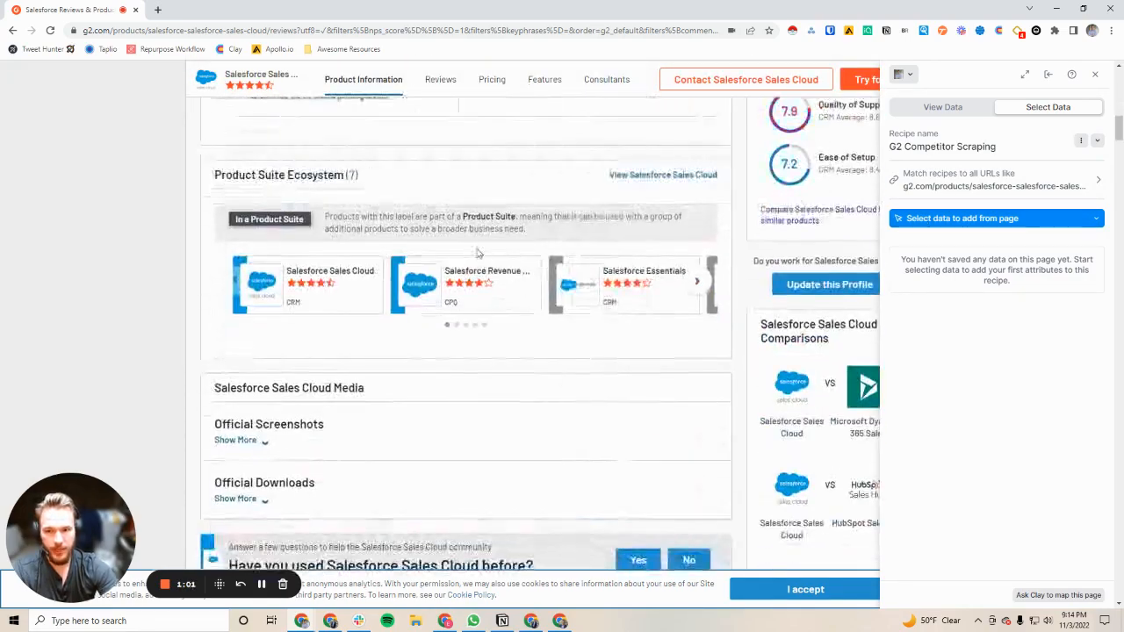
pyautogui.scroll(7, 437, 239)
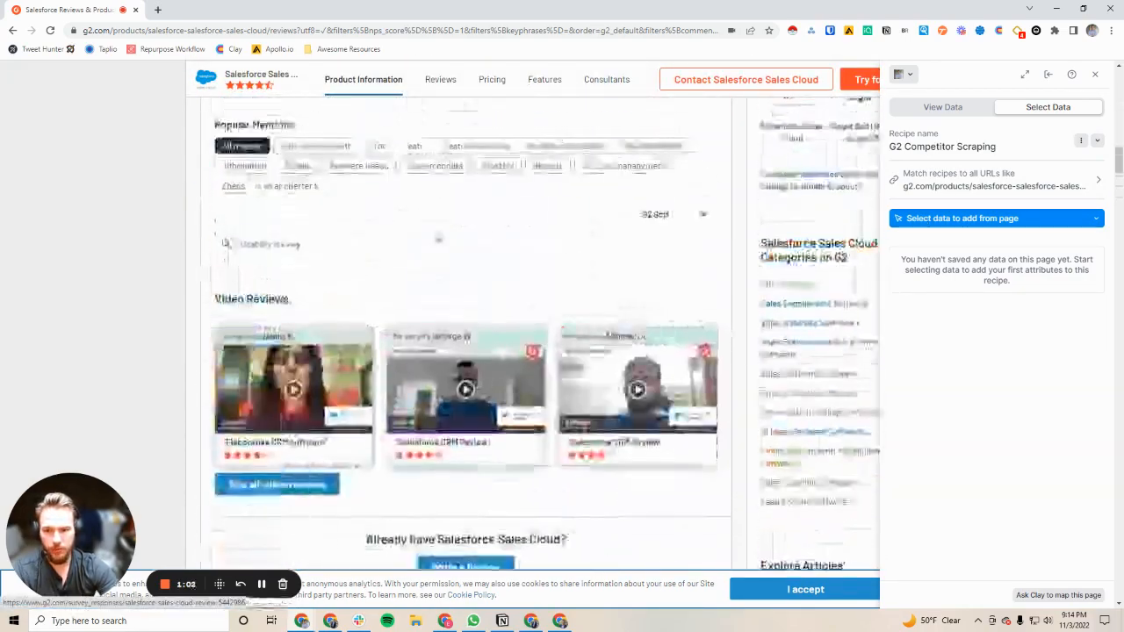
pyautogui.scroll(-6, 438, 239)
pyautogui.scroll(3, 374, 268)
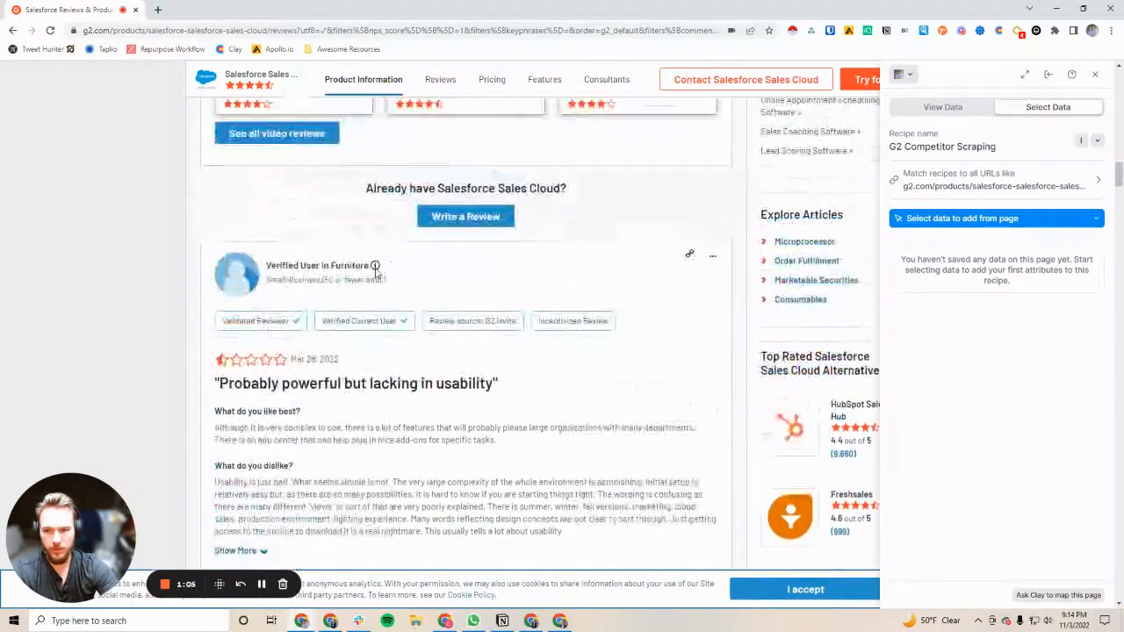
pyautogui.scroll(-2, 382, 272)
pyautogui.click(956, 221)
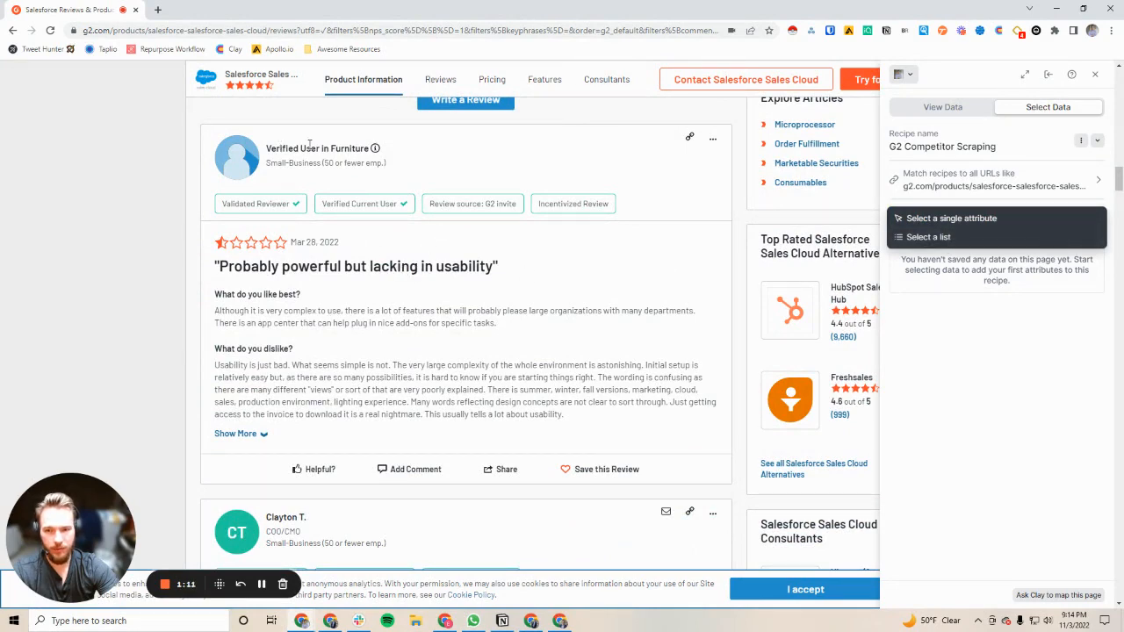
pyautogui.scroll(-5, 343, 200)
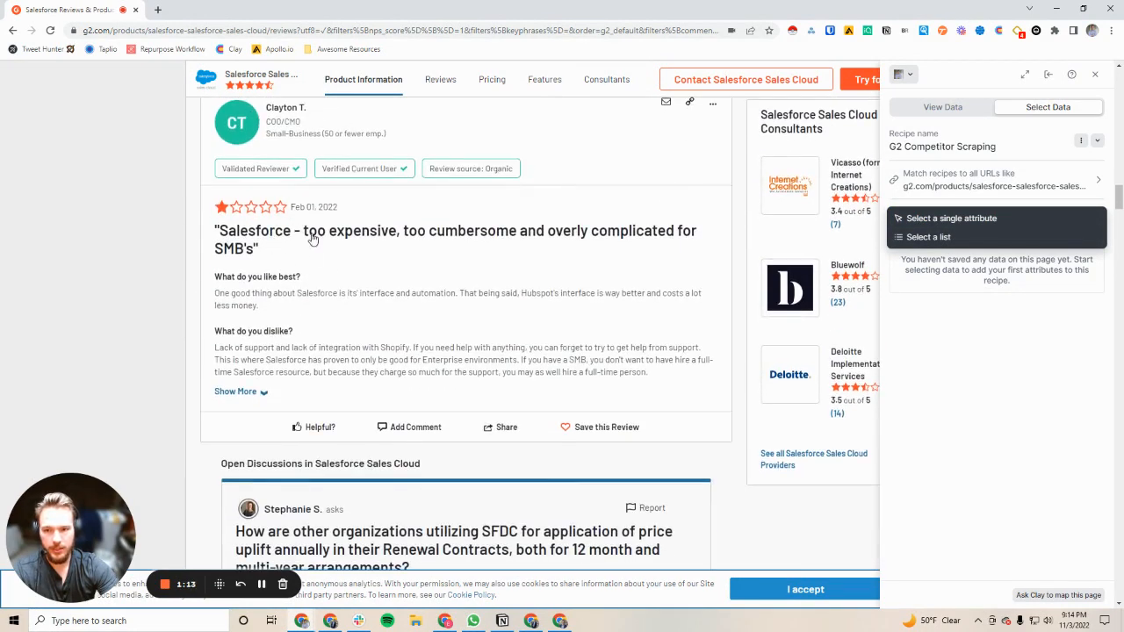
pyautogui.scroll(-4, 321, 316)
pyautogui.scroll(-1, 324, 345)
pyautogui.scroll(-4, 321, 351)
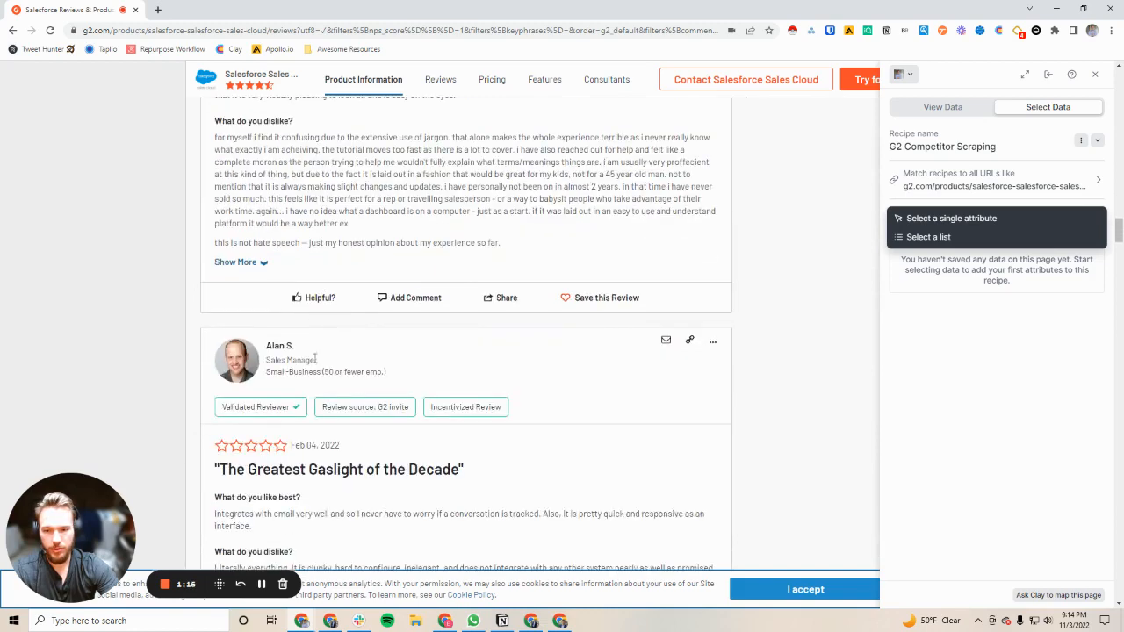
pyautogui.scroll(-2, 325, 350)
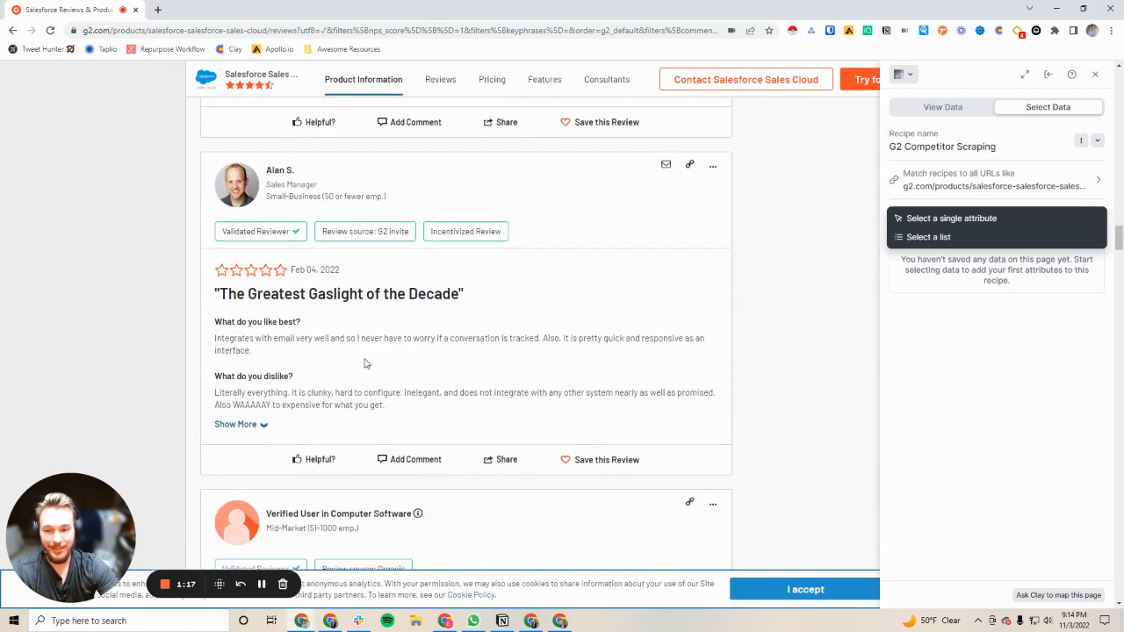
pyautogui.click(930, 238)
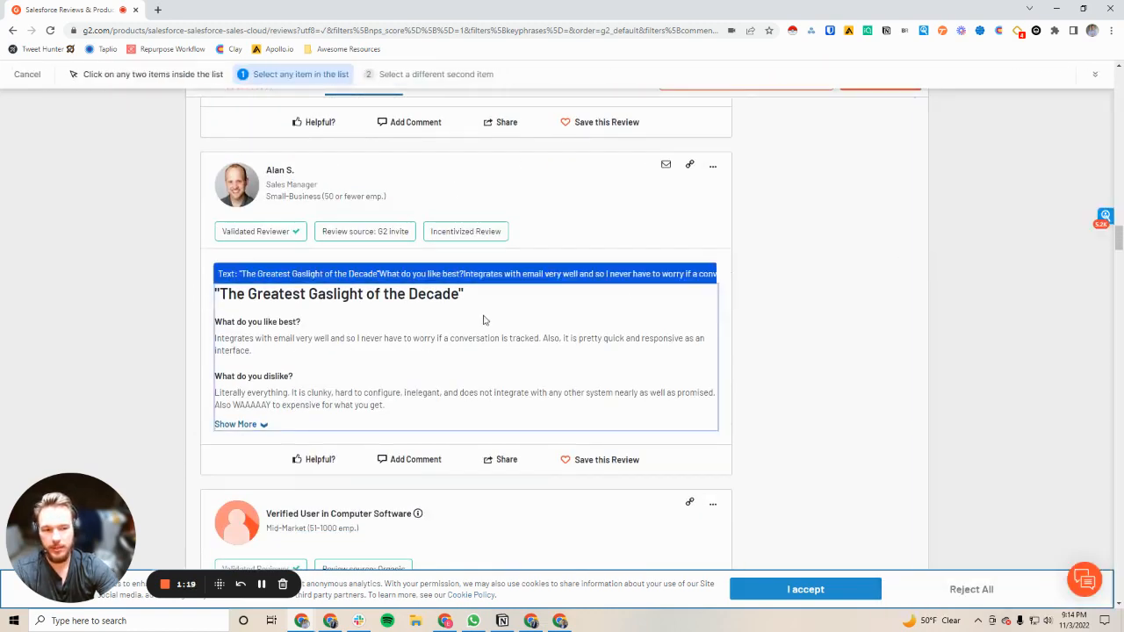
# Define the list by picking the reviewer name in the first review and the reviewer name in the second review
pyautogui.scroll(6, 296, 306)
pyautogui.scroll(15, 347, 221)
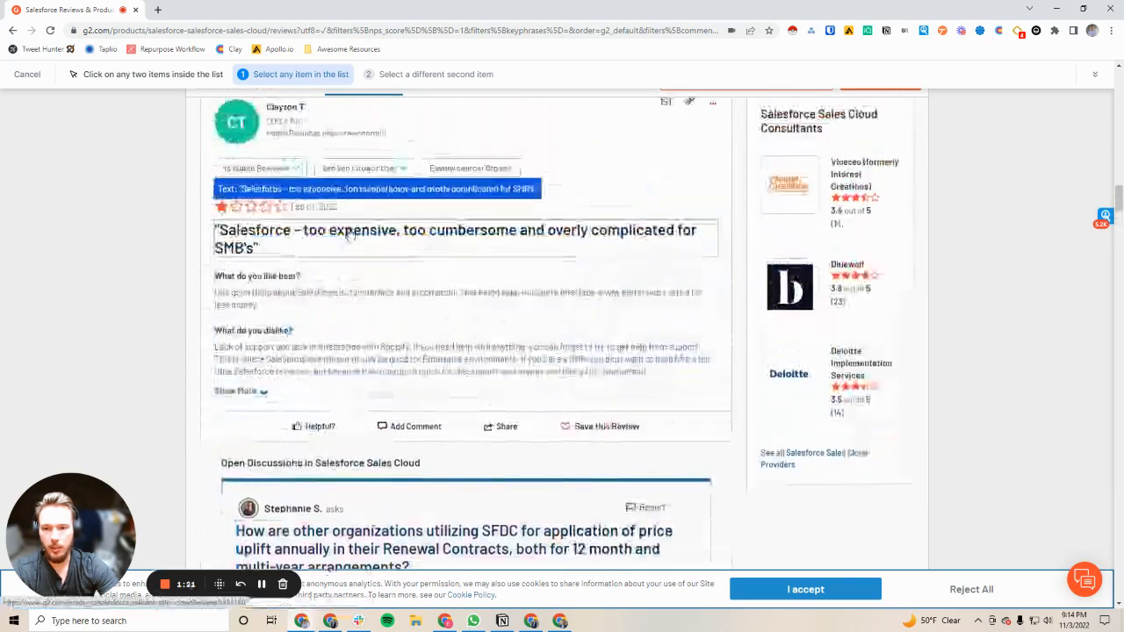
pyautogui.scroll(-3, 323, 289)
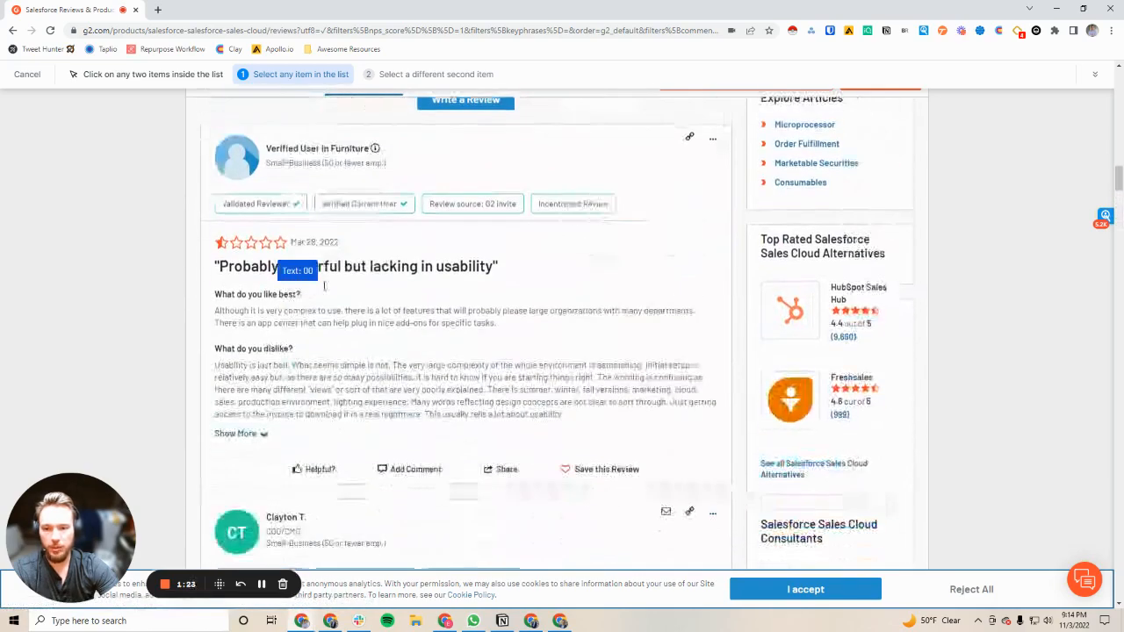
pyautogui.click(314, 148)
pyautogui.scroll(-4, 303, 163)
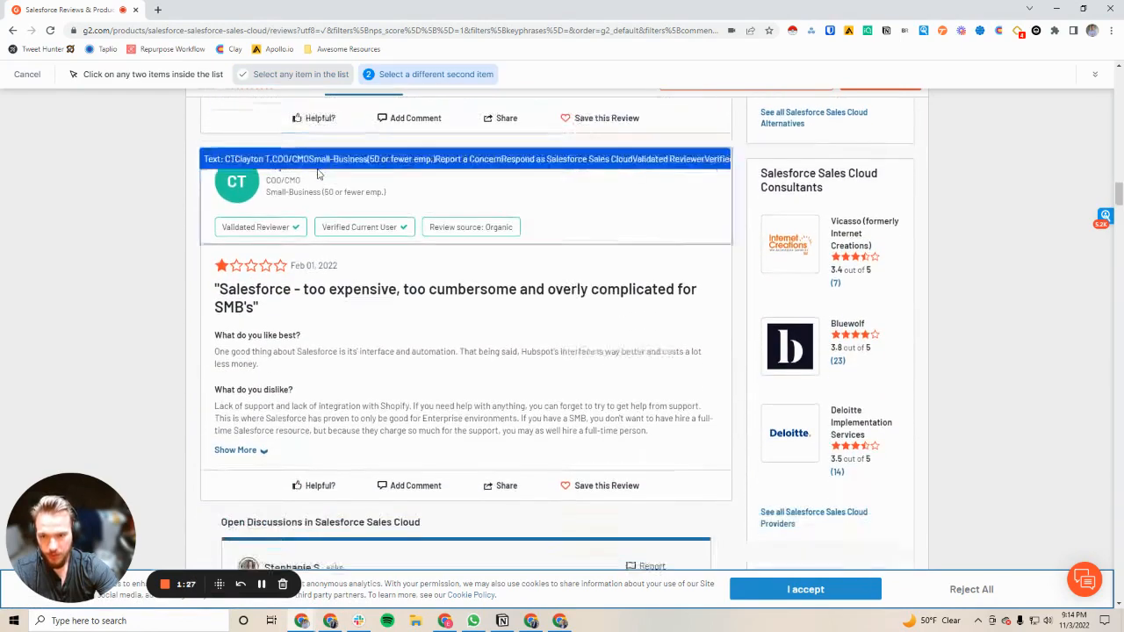
pyautogui.click(289, 170)
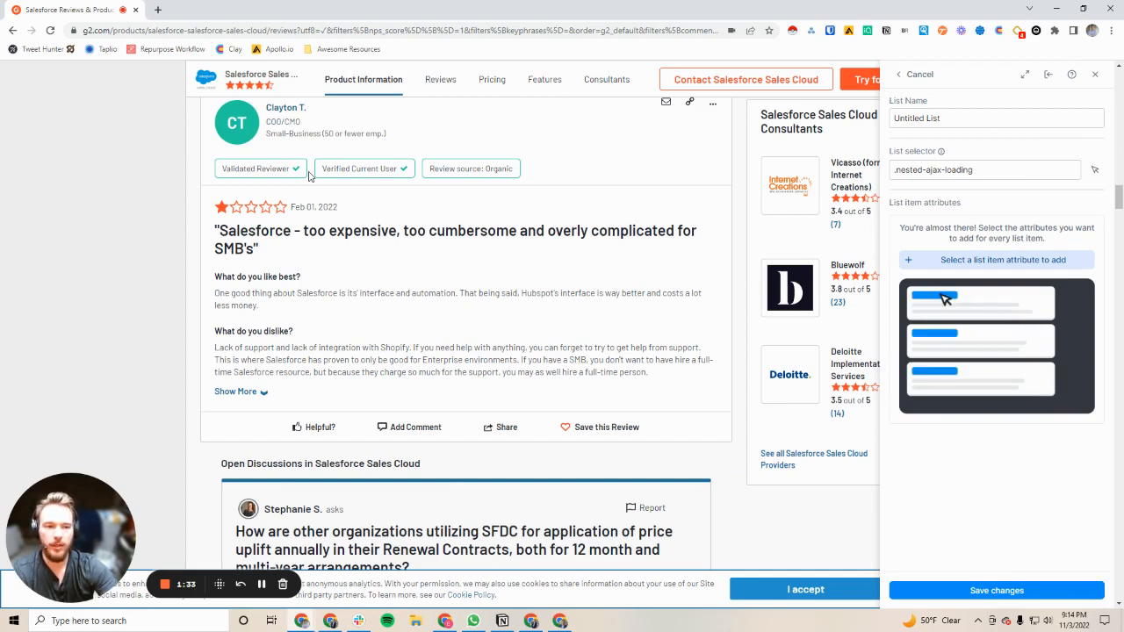
# Name the list "G2 Reviews"
pyautogui.click(922, 122)
pyautogui.hotkey('ctrl', 'a')
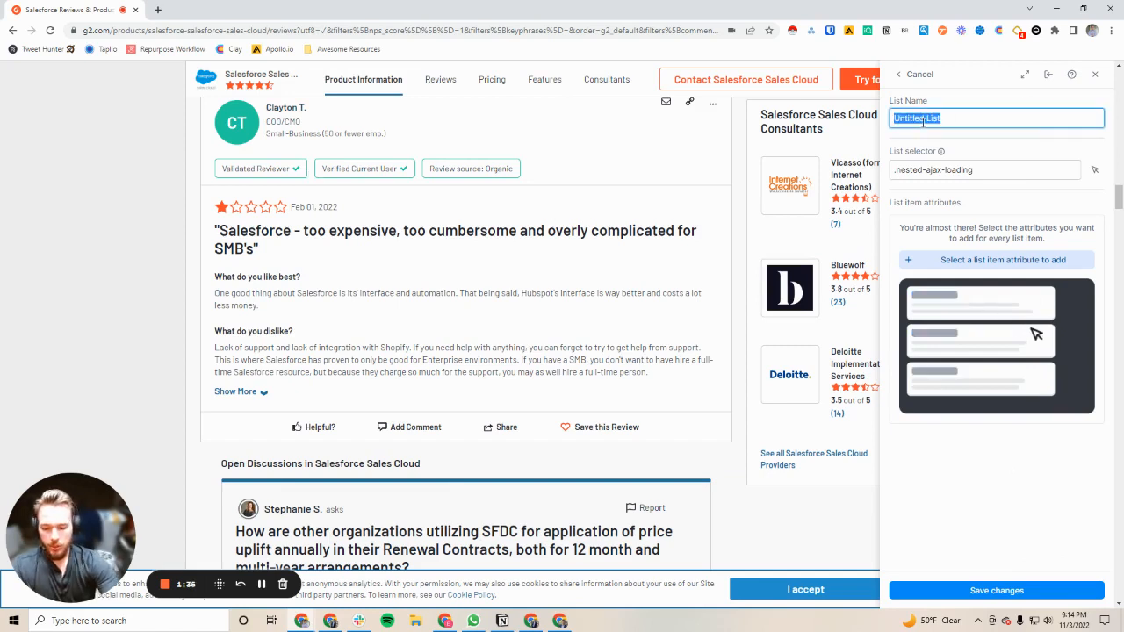
pyautogui.write('G2 Rev')
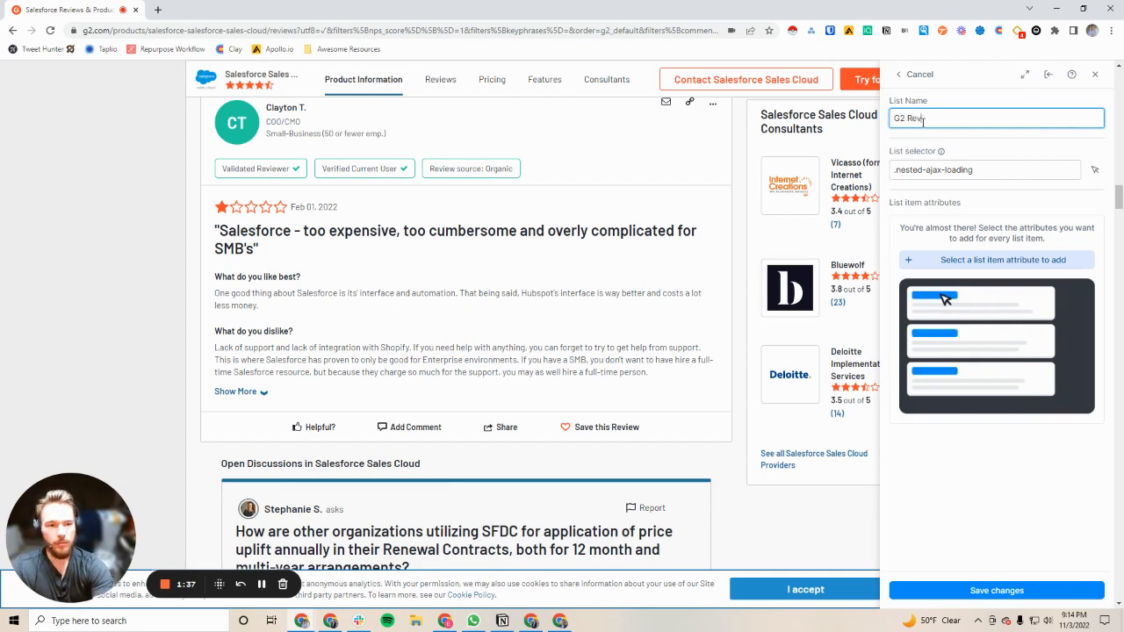
pyautogui.write('iews')
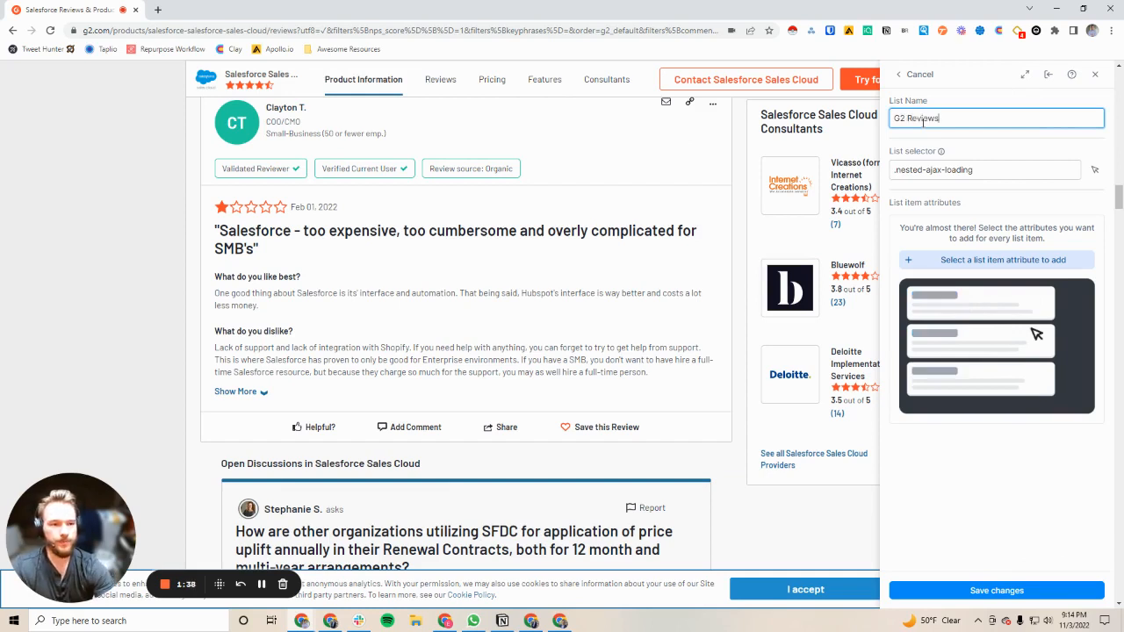
# Add a text list attribute called "Name" taken from the reviewer name in the first review
pyautogui.click(960, 262)
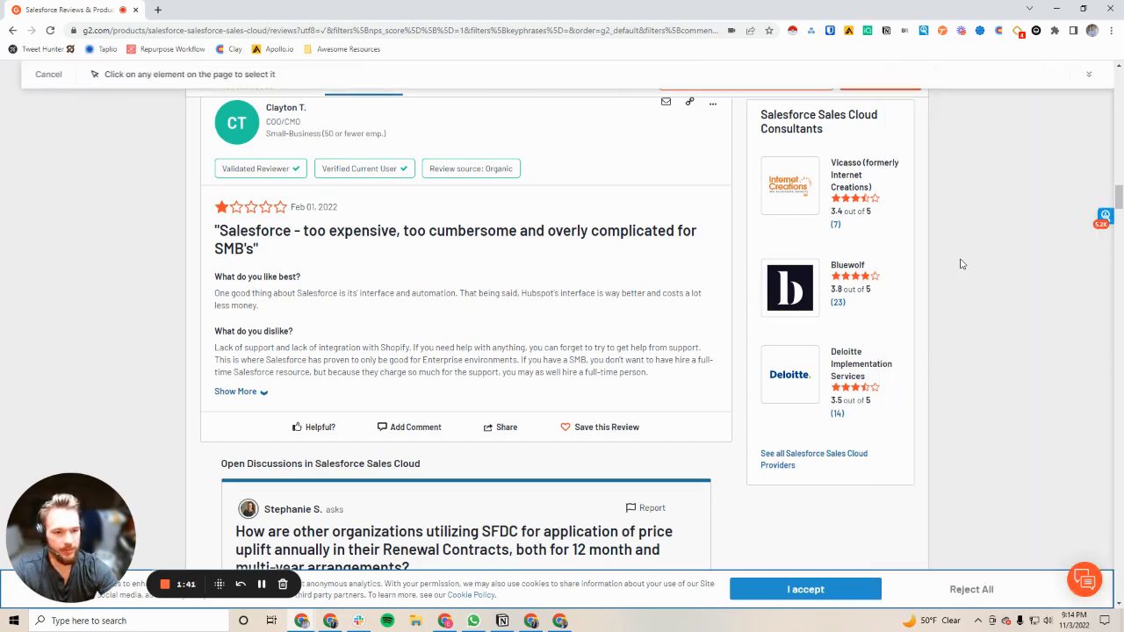
pyautogui.scroll(1, 309, 289)
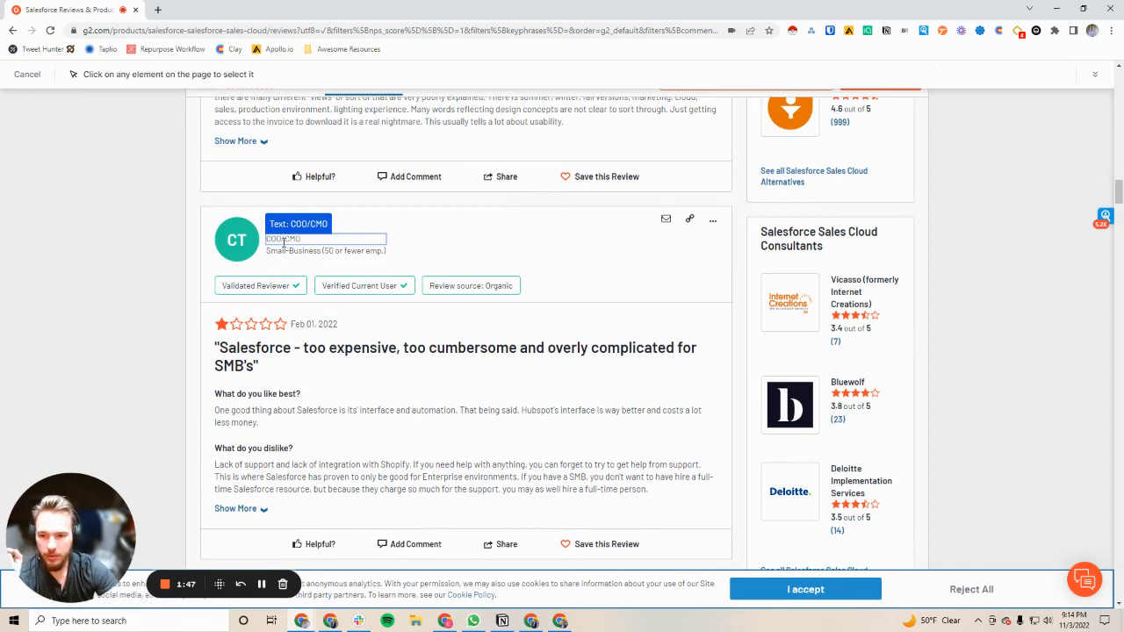
pyautogui.scroll(-8, 307, 132)
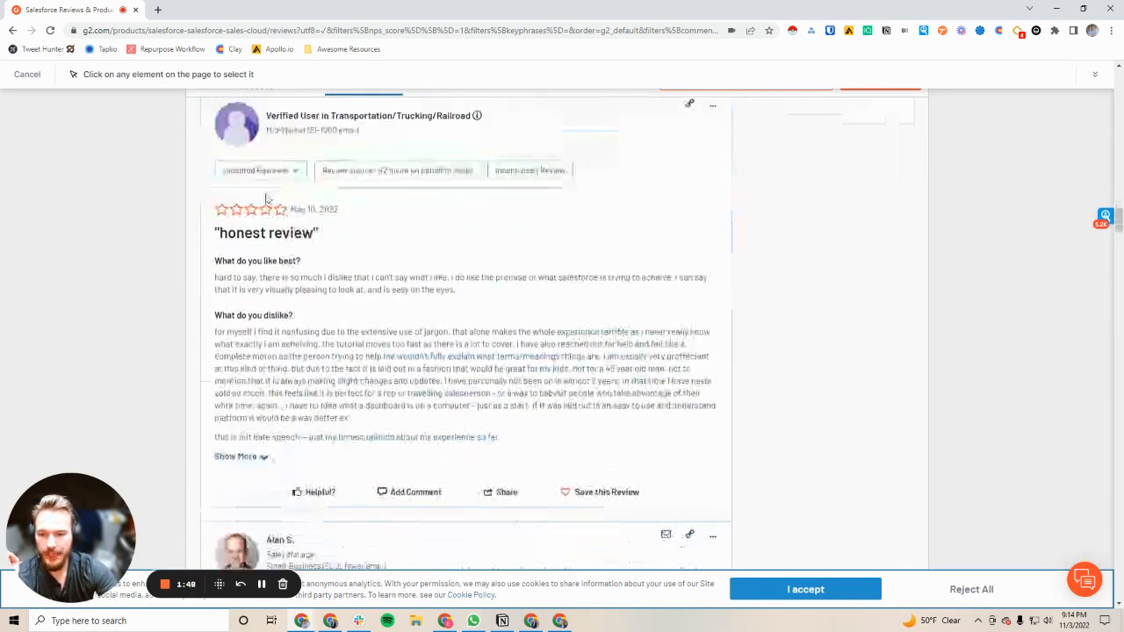
pyautogui.scroll(1, 369, 347)
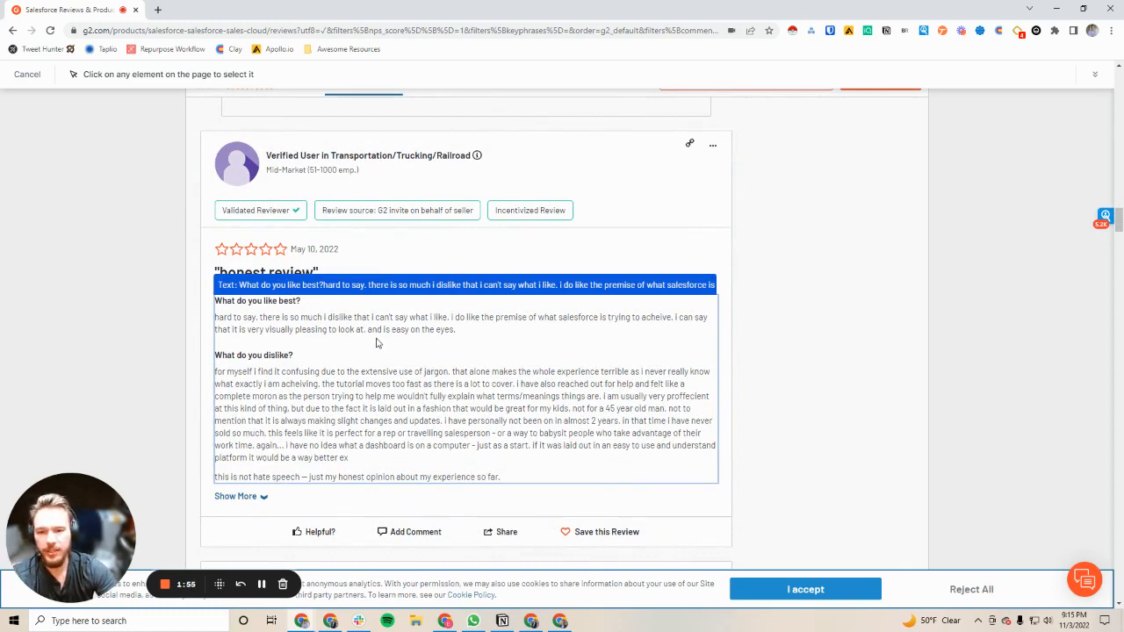
pyautogui.scroll(5, 382, 282)
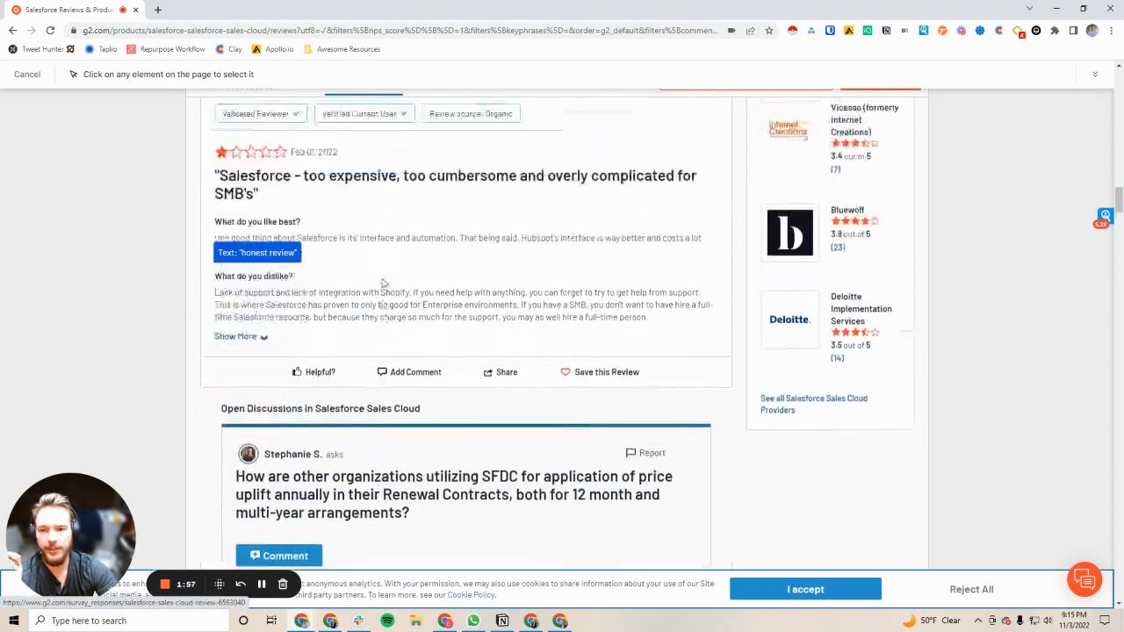
pyautogui.scroll(10, 382, 283)
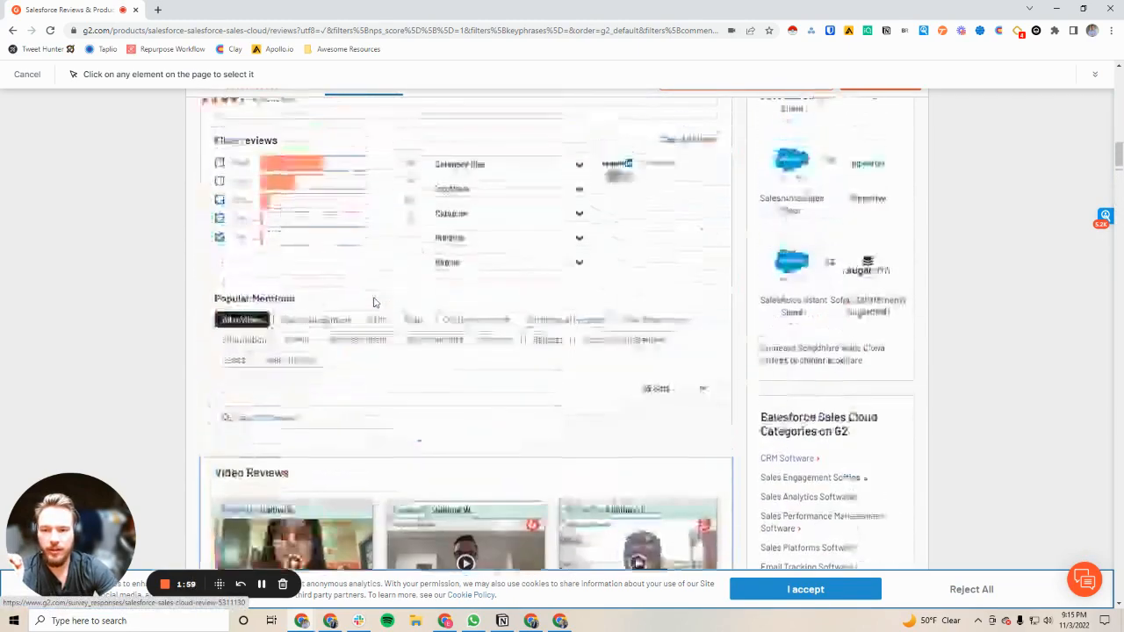
pyautogui.scroll(-10, 374, 302)
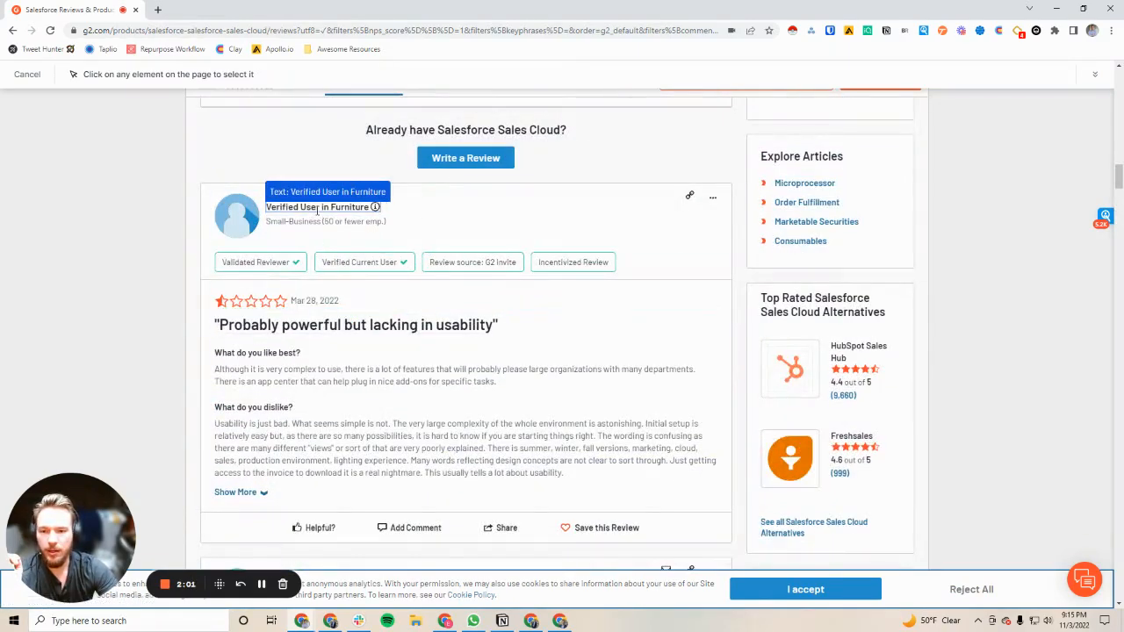
pyautogui.click(318, 207)
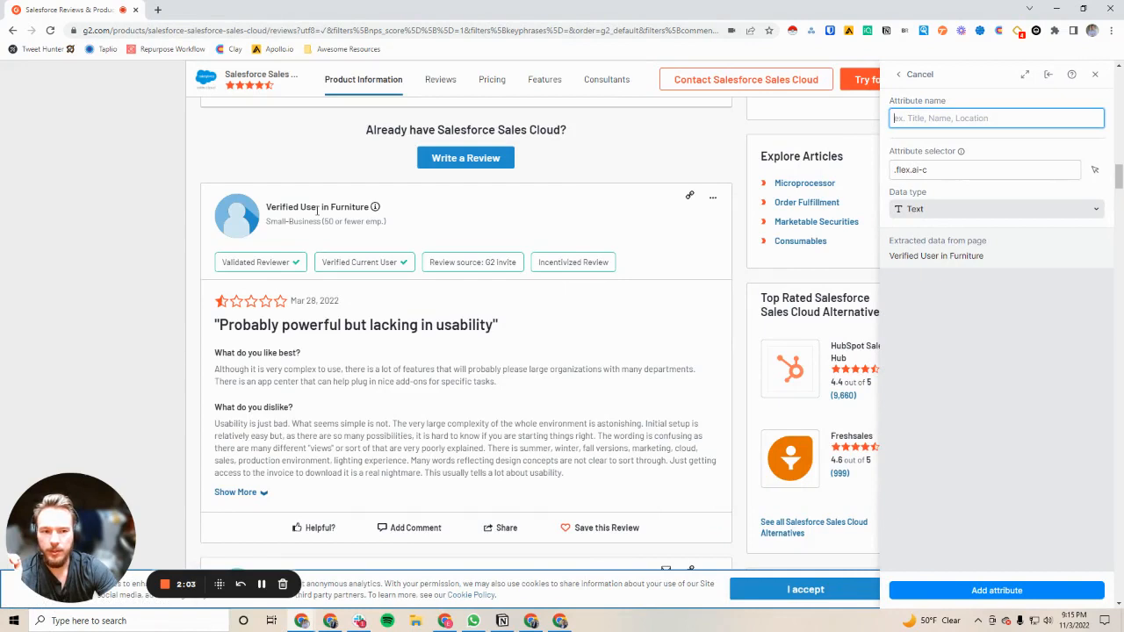
pyautogui.write('Name')
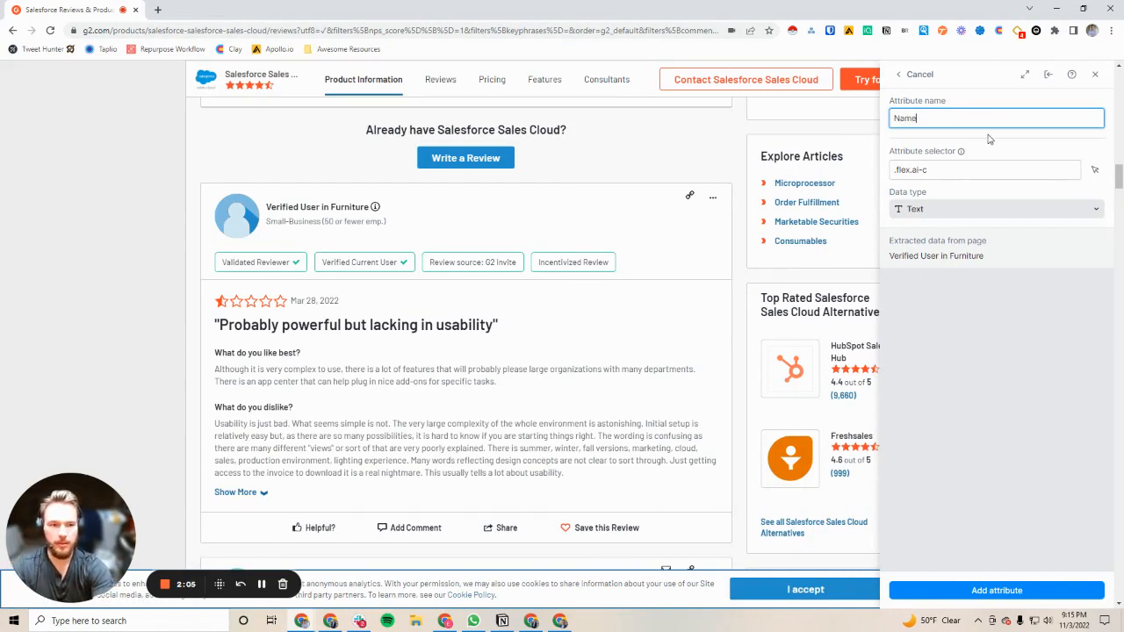
pyautogui.click(979, 591)
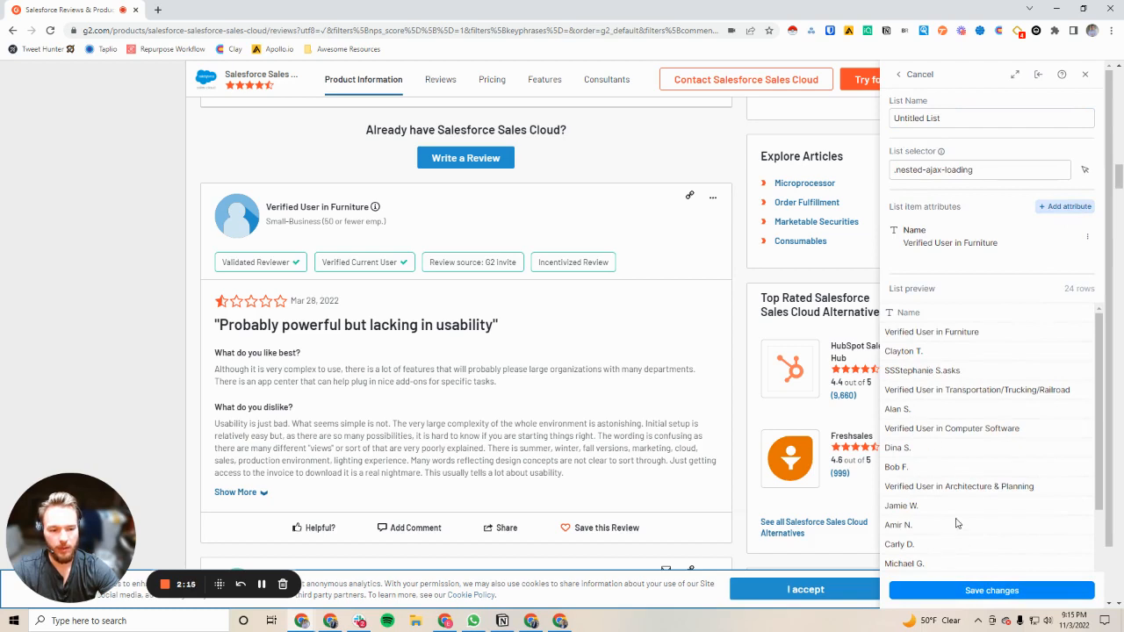
# Add a text list attribute called "Title" taken from the job title in the second review, and check it in the list preview
pyautogui.click(1064, 206)
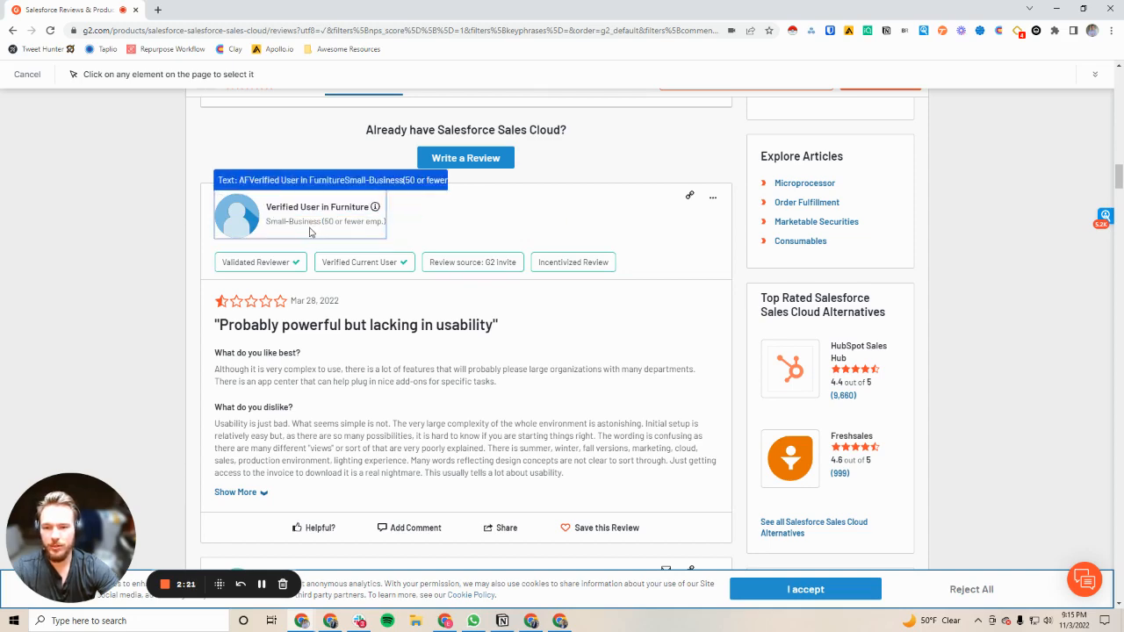
pyautogui.scroll(-3, 306, 231)
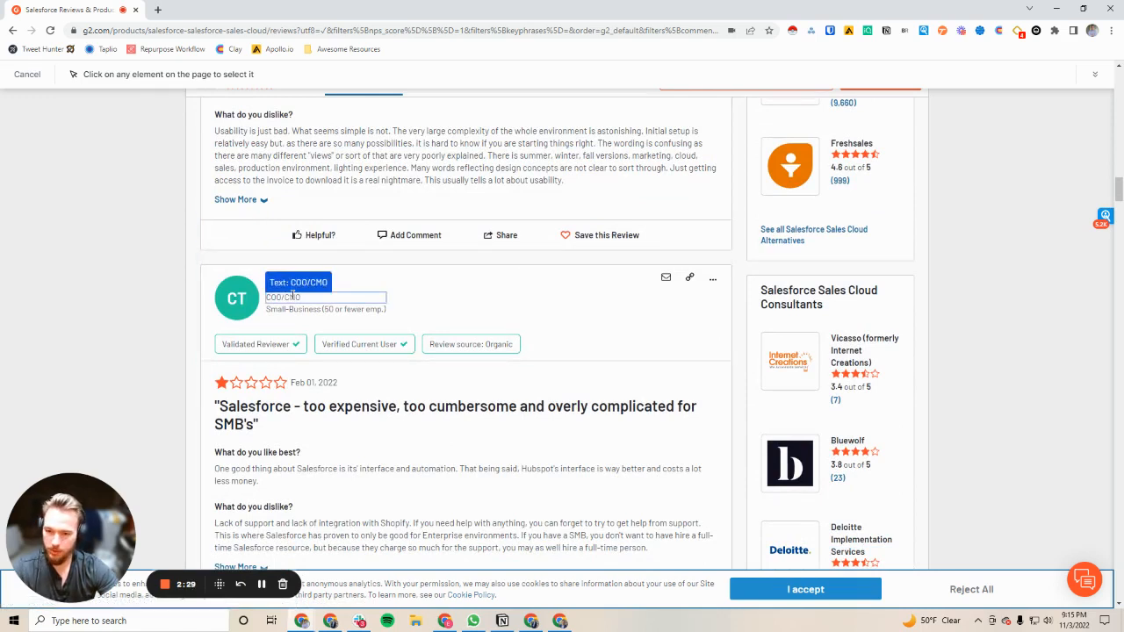
pyautogui.click(293, 297)
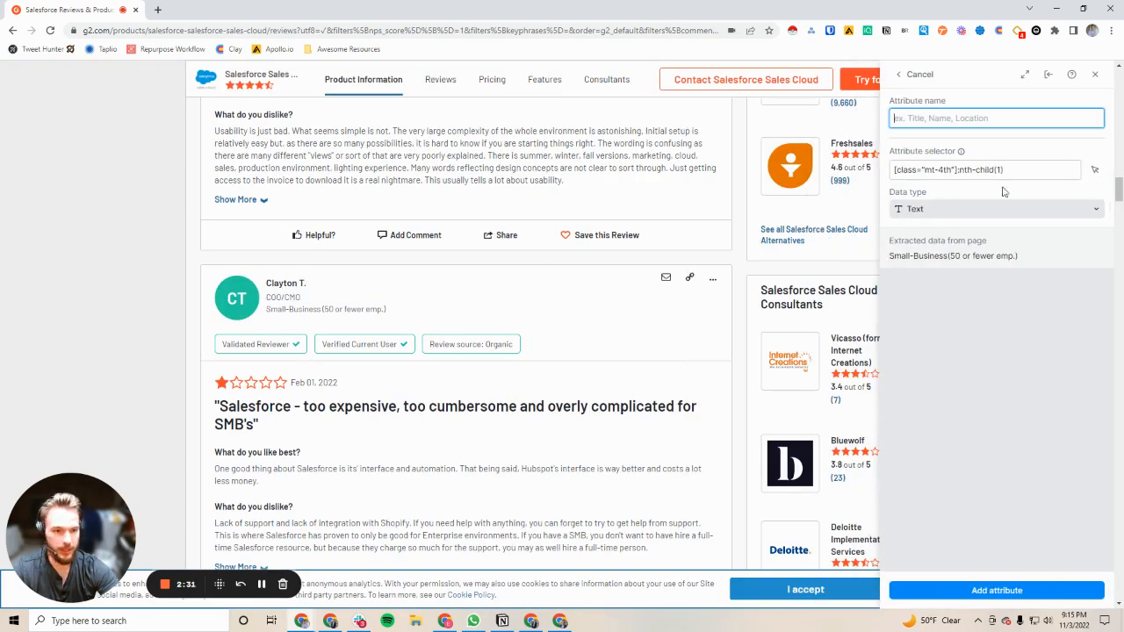
pyautogui.write('Title')
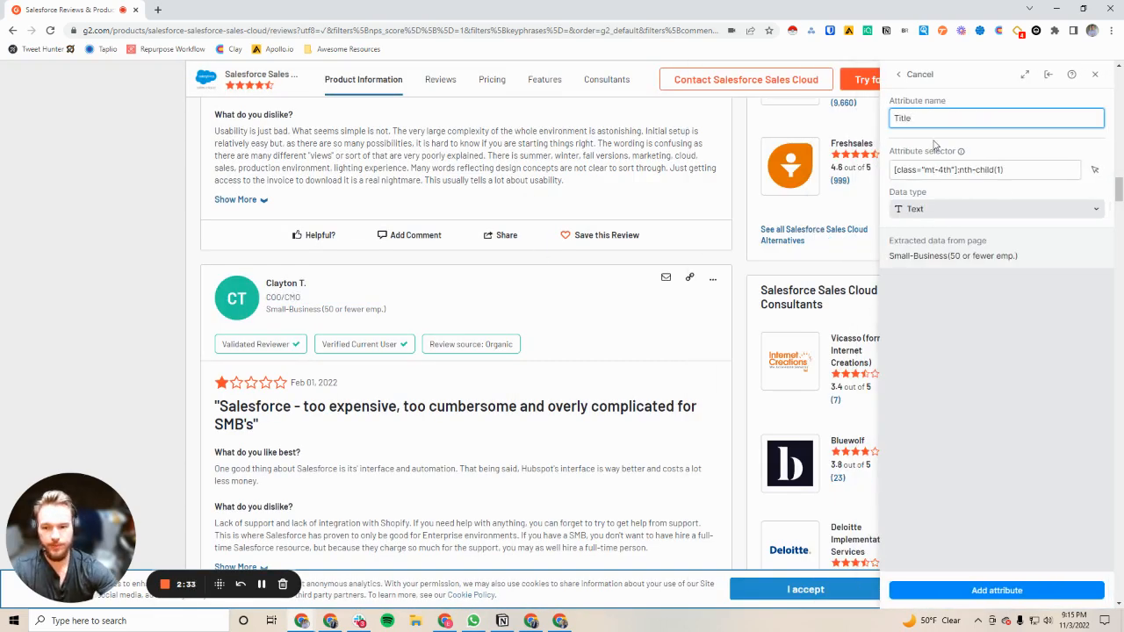
pyautogui.click(997, 590)
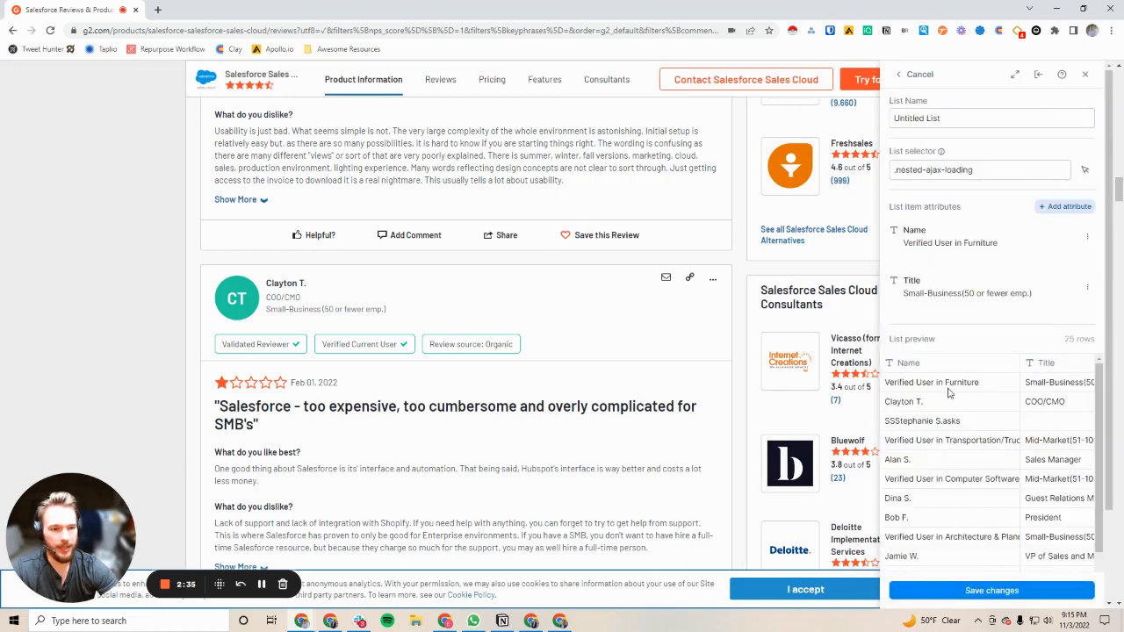
pyautogui.hscroll(2, 984, 421)
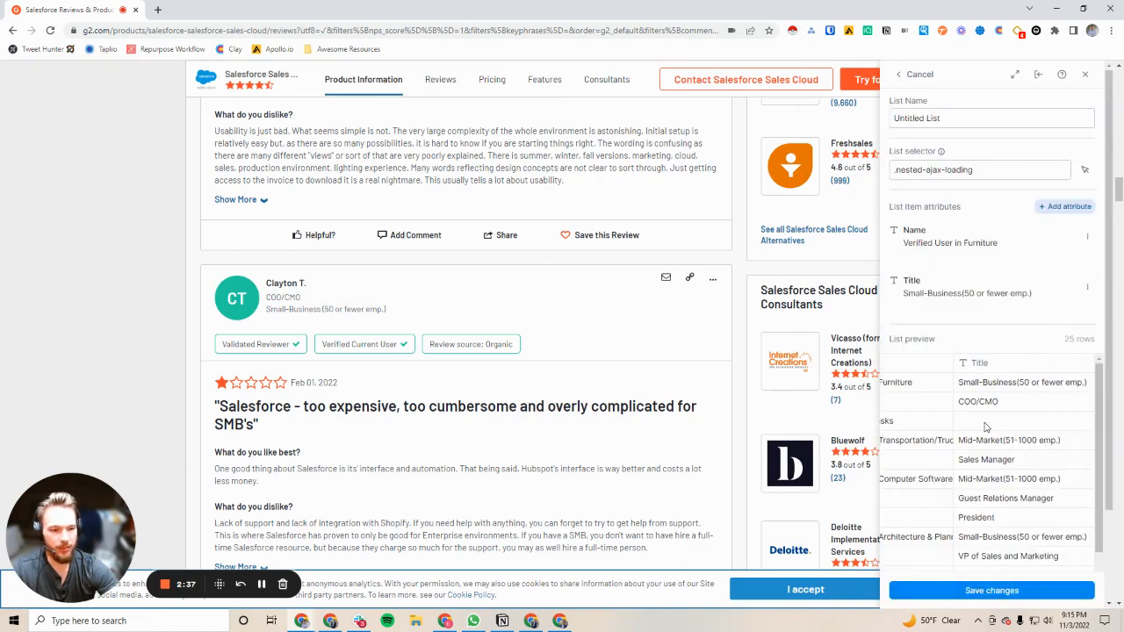
pyautogui.hscroll(-2, 987, 417)
pyautogui.hscroll(2, 1003, 396)
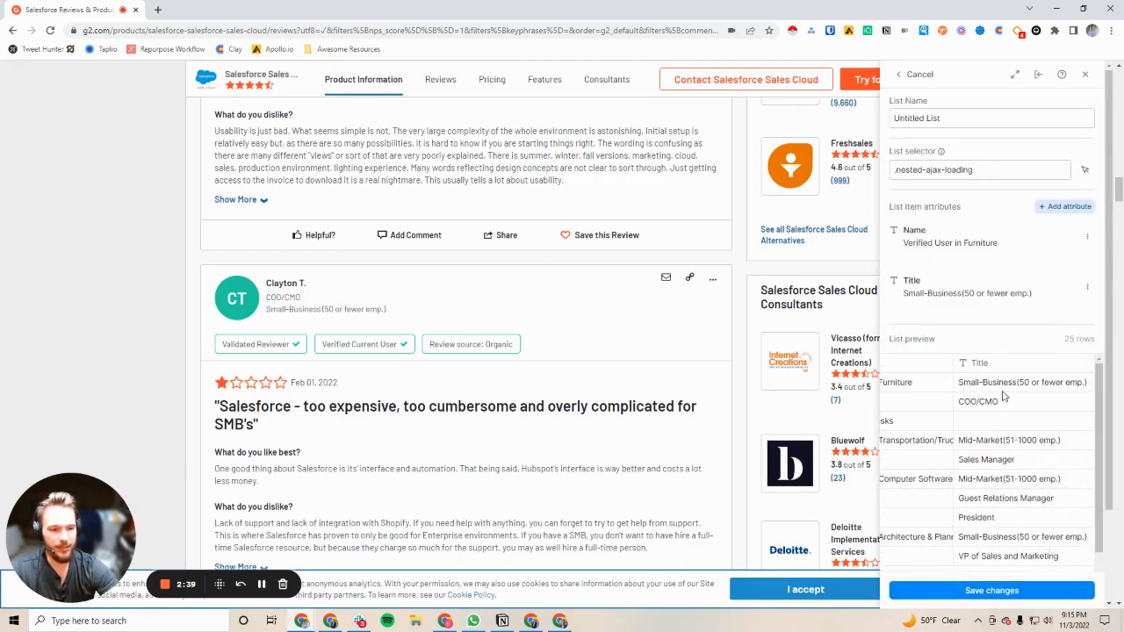
pyautogui.hscroll(-2, 1006, 411)
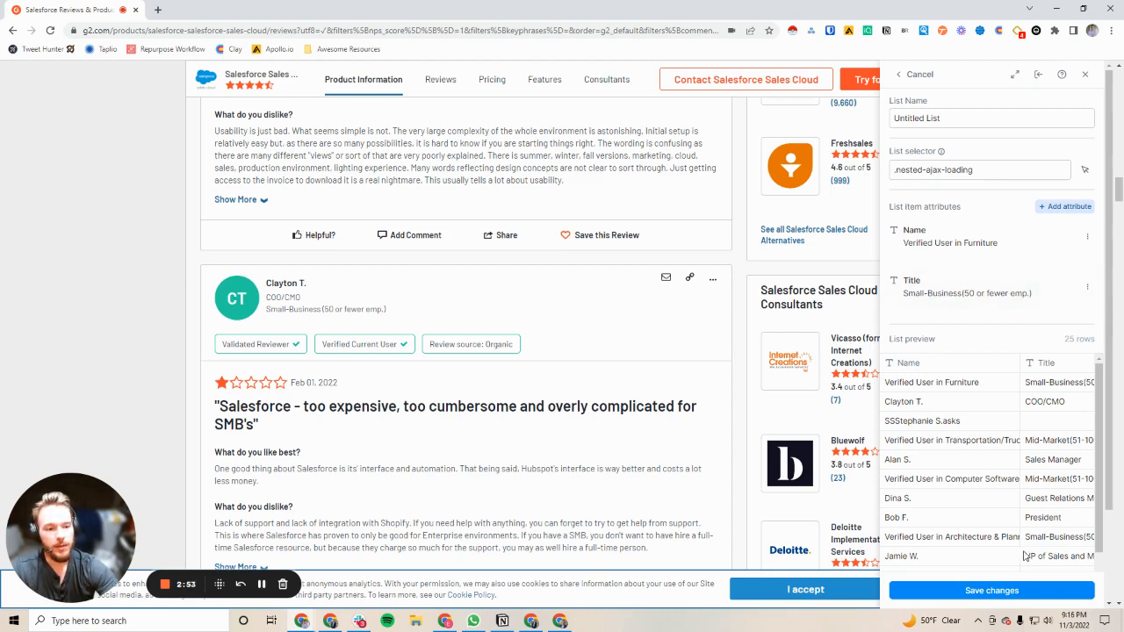
# Add a text list attribute called "Employee Range" taken from the company size in the second review
pyautogui.click(1059, 208)
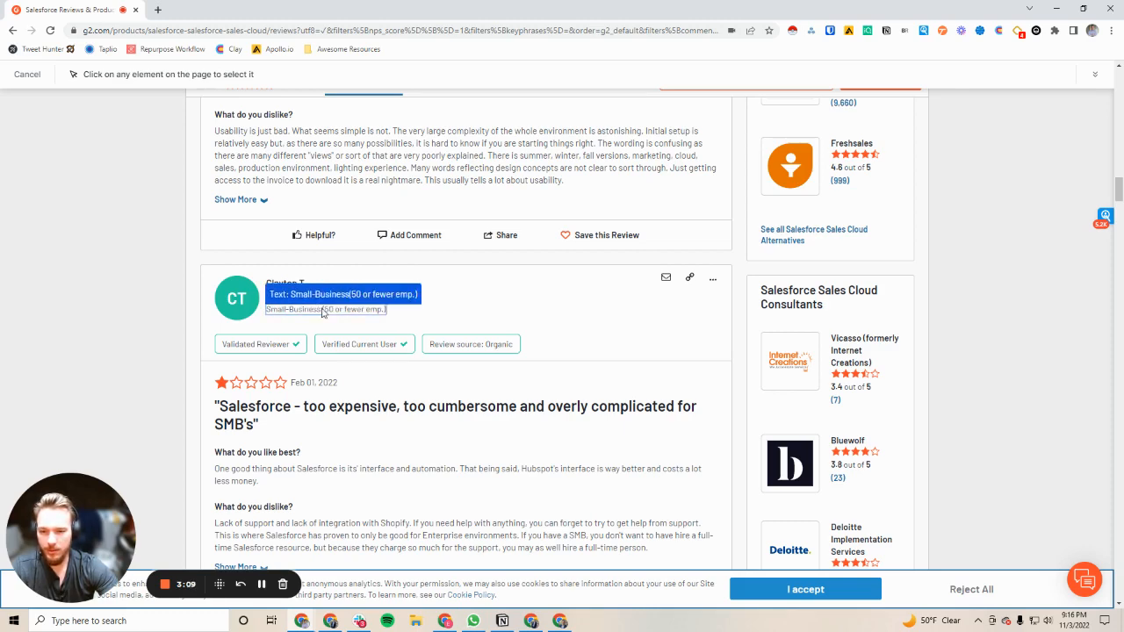
pyautogui.click(323, 311)
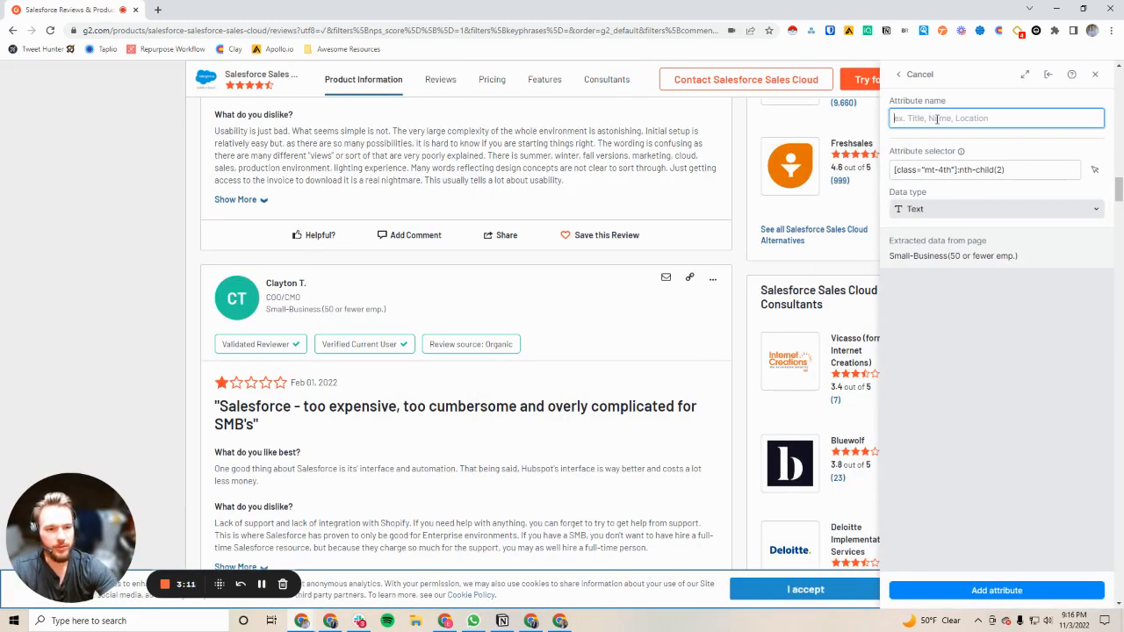
pyautogui.write('Employee Range')
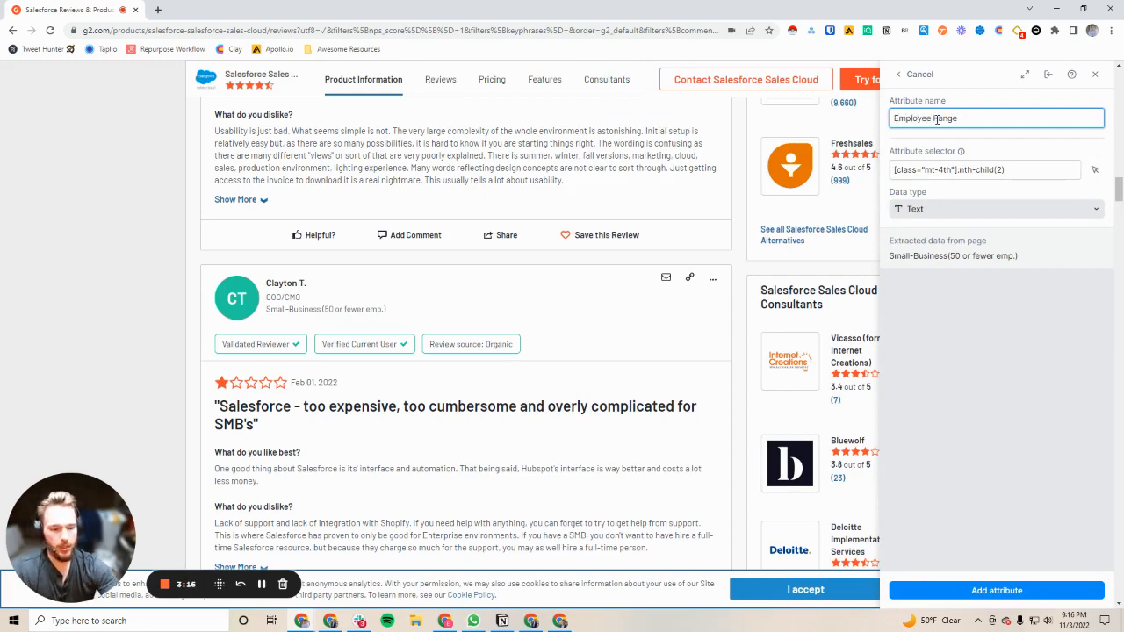
pyautogui.click(1001, 593)
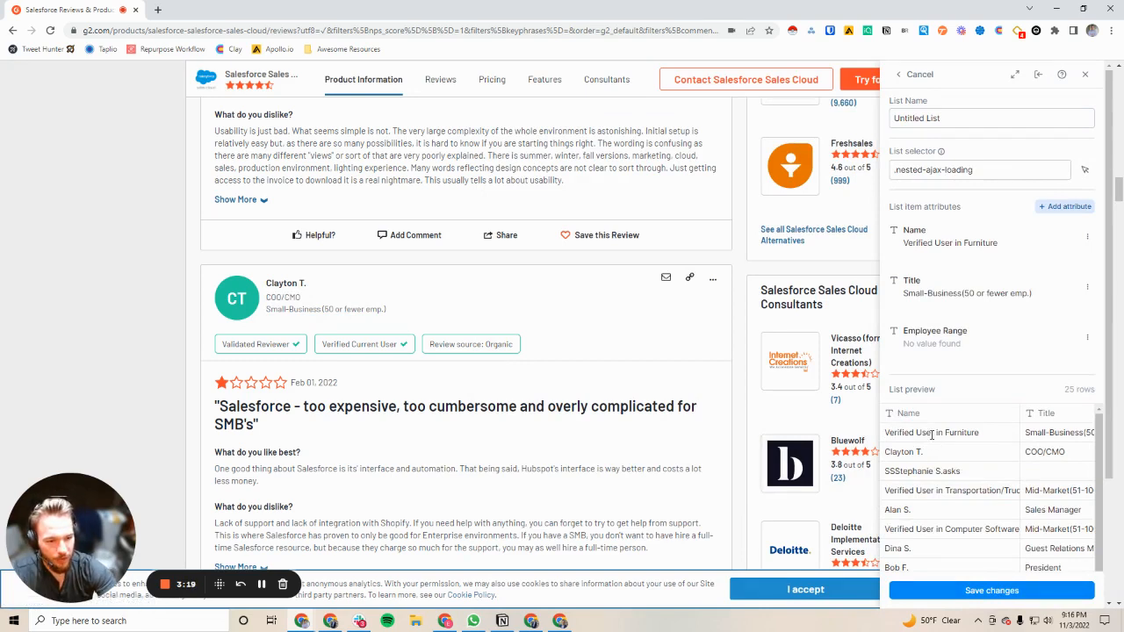
# Check the Name, Title and Employee Range columns of the list preview against the reviews on the page
pyautogui.hscroll(3, 932, 439)
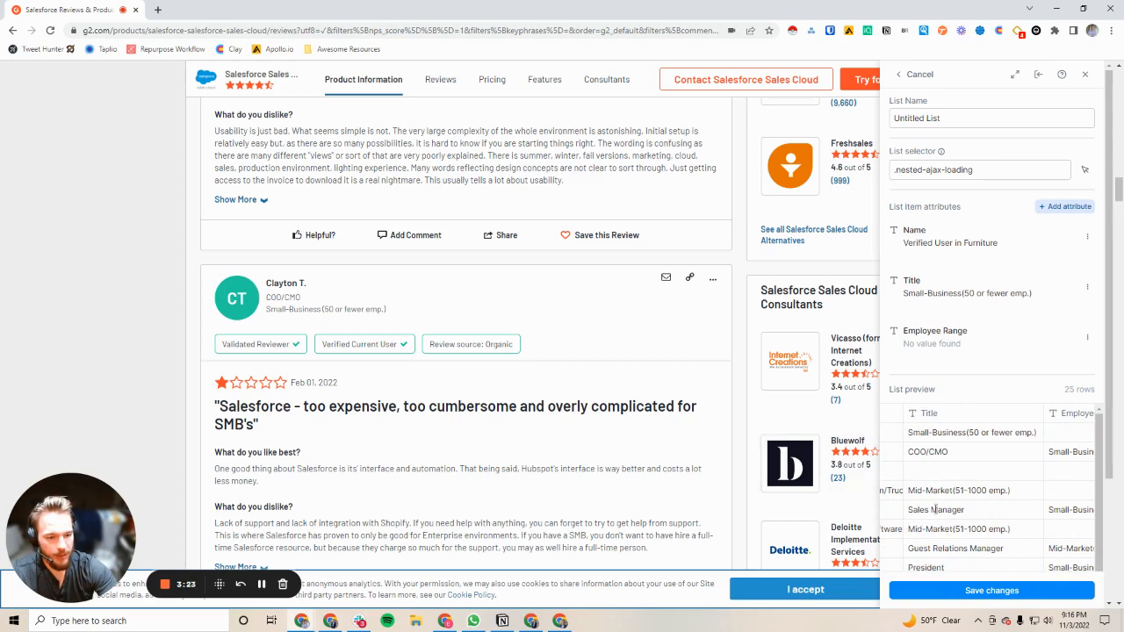
pyautogui.scroll(-5, 943, 498)
pyautogui.scroll(-5, 943, 498)
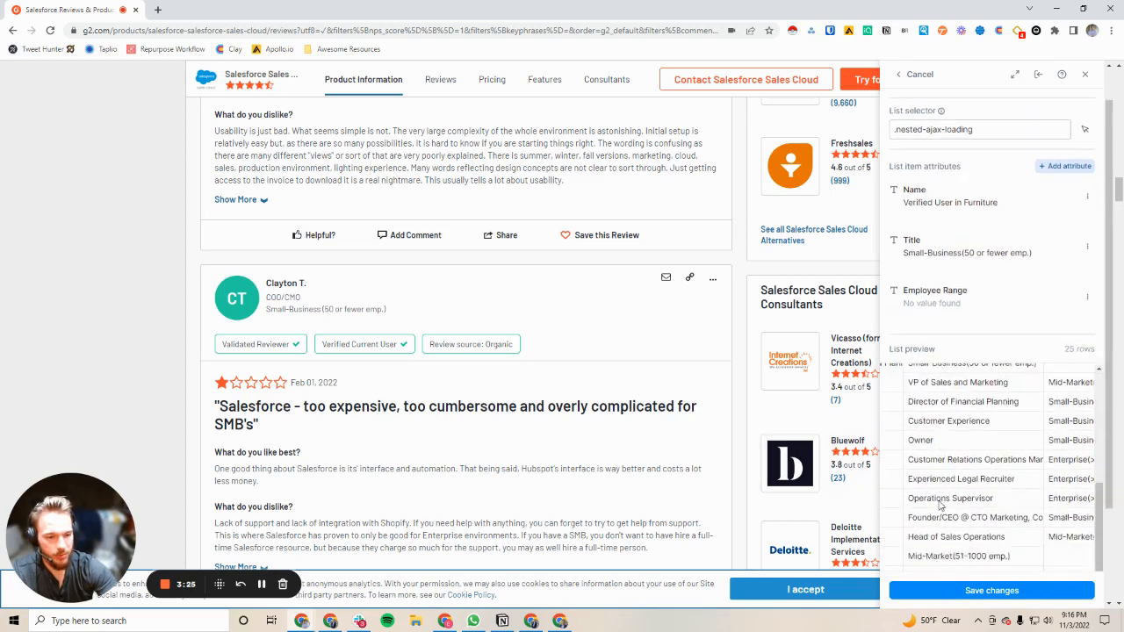
pyautogui.hscroll(3, 962, 465)
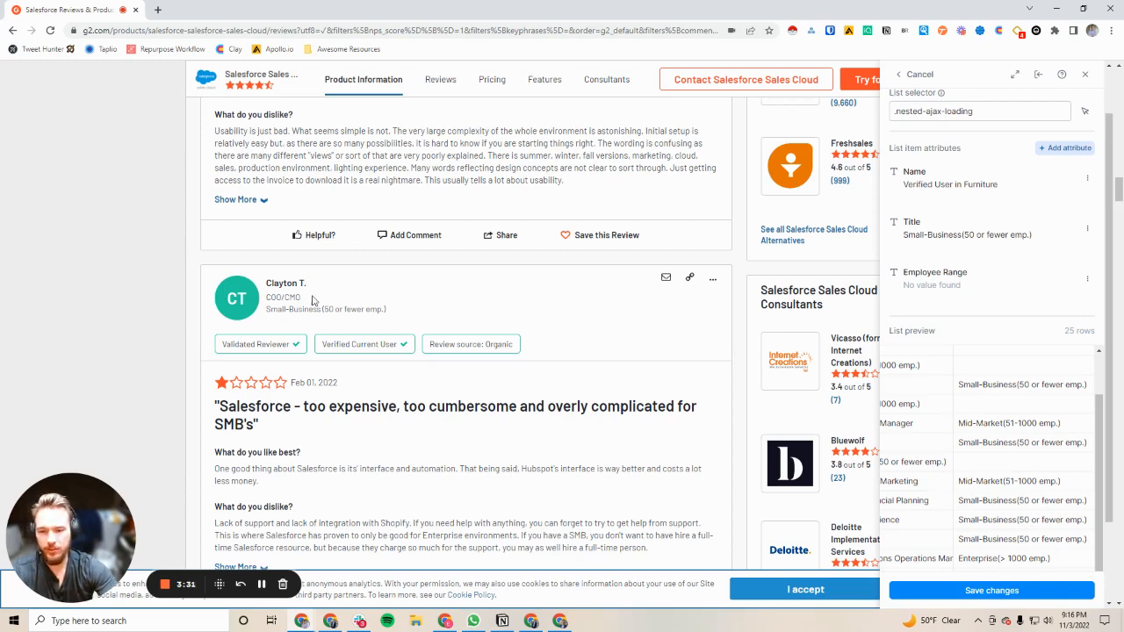
pyautogui.scroll(-5, 312, 301)
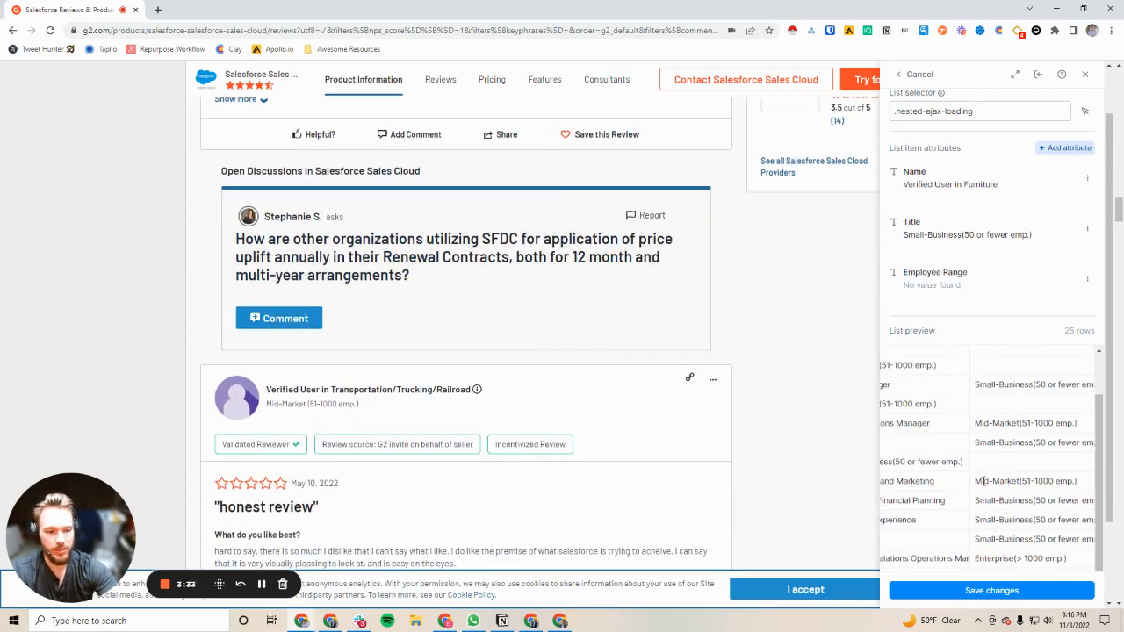
pyautogui.hscroll(-3, 998, 501)
pyautogui.scroll(-1, 1106, 380)
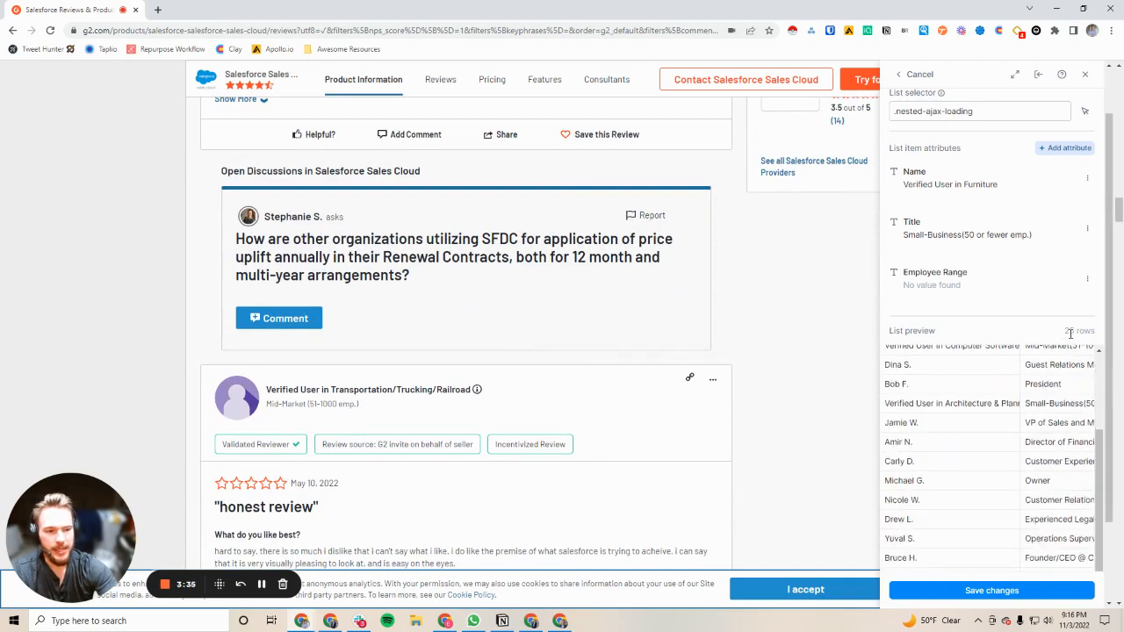
# Load page 2 of the Salesforce Sales Cloud reviews and look through the reviews there
pyautogui.scroll(-20, 395, 357)
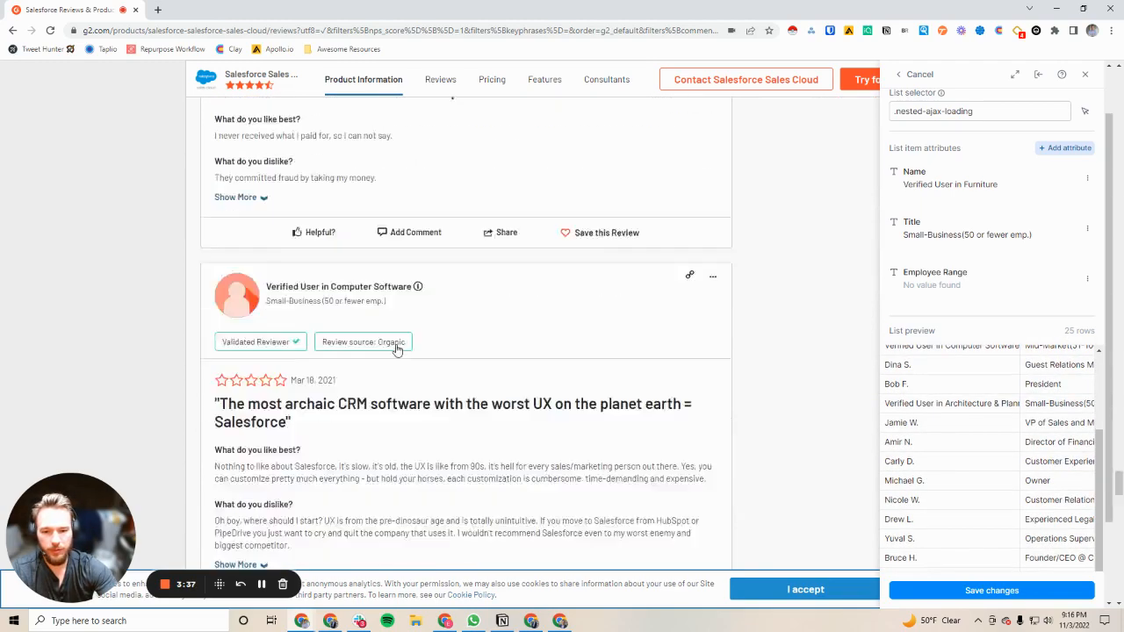
pyautogui.scroll(5, 395, 347)
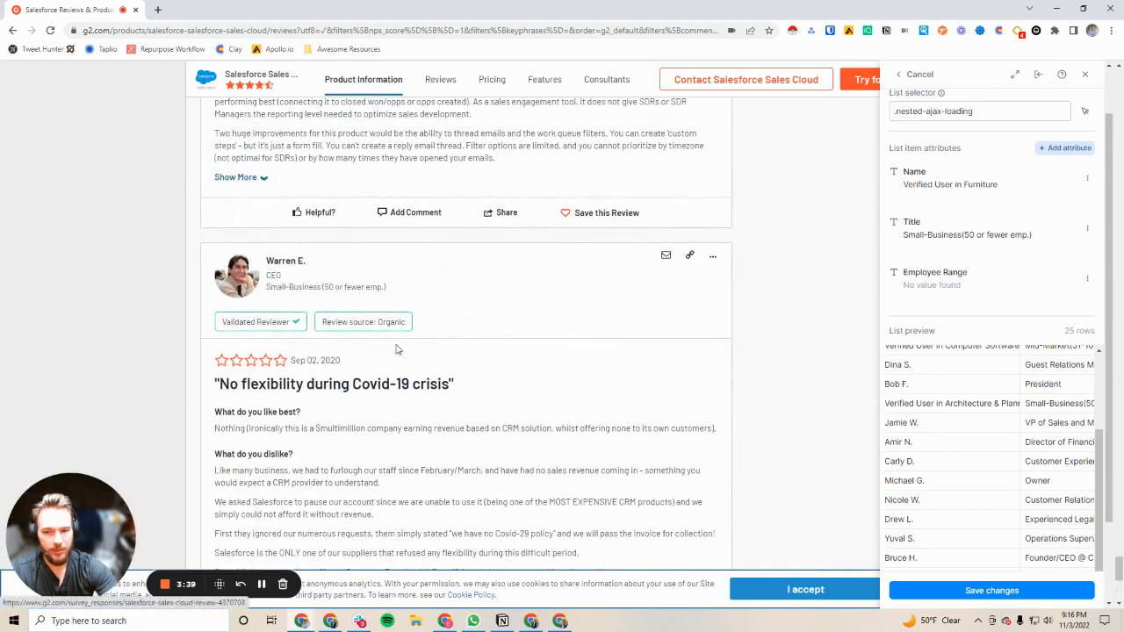
pyautogui.scroll(-3, 400, 346)
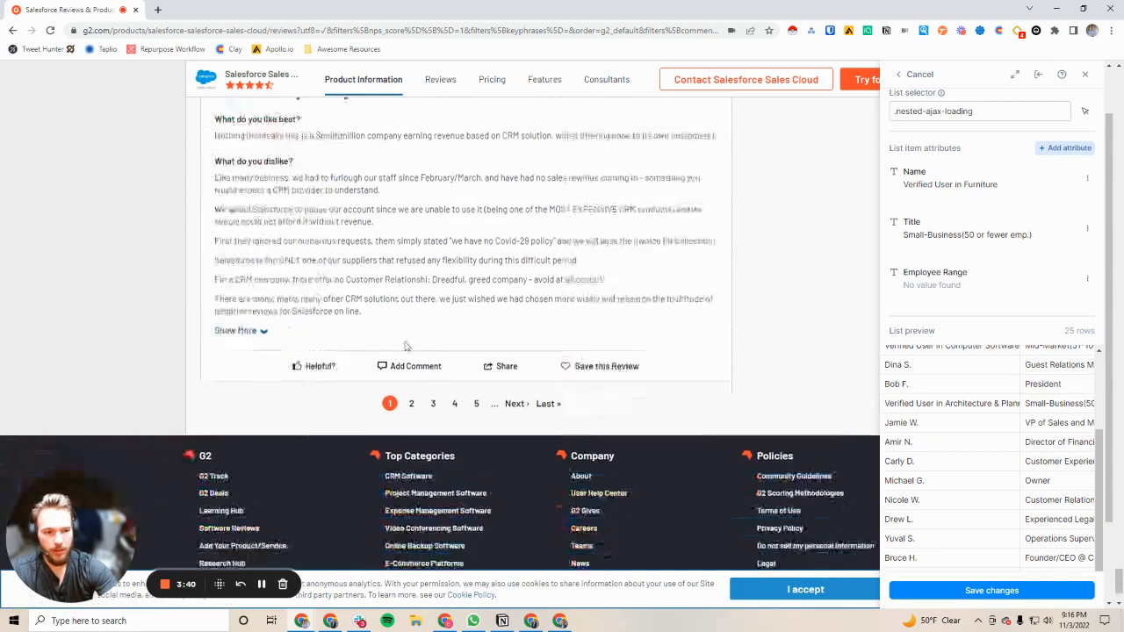
pyautogui.click(410, 404)
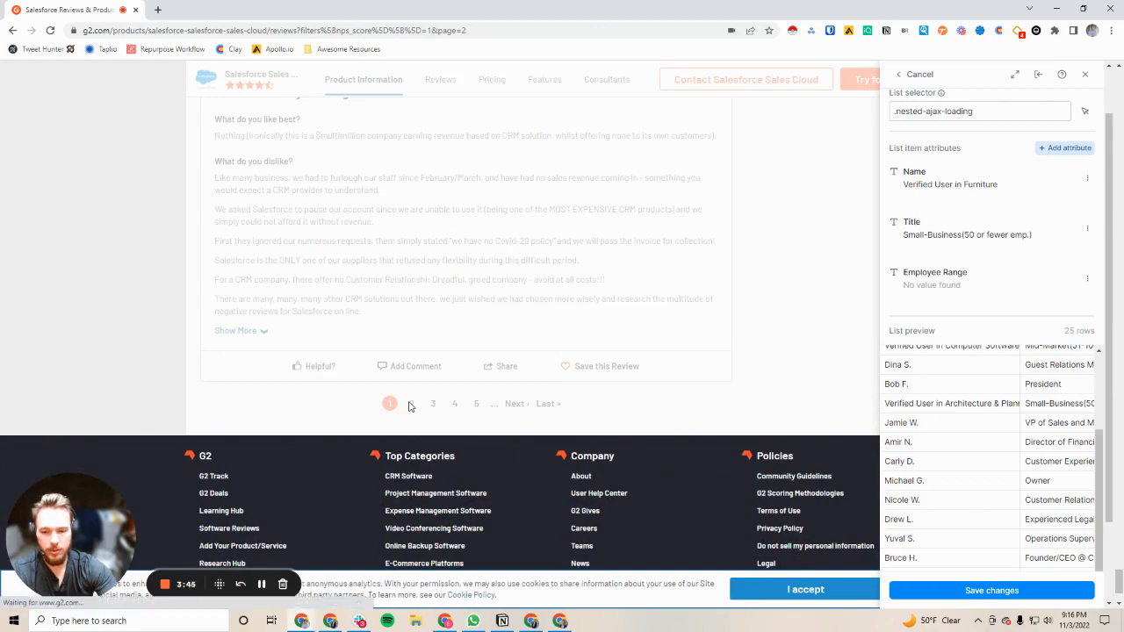
pyautogui.scroll(-15, 410, 402)
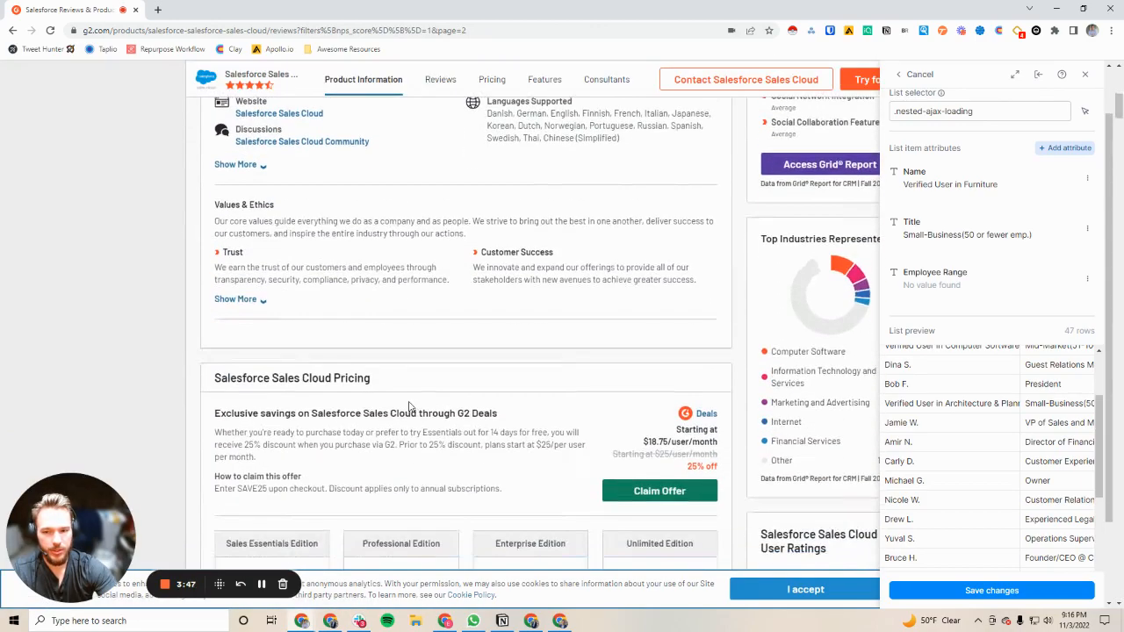
pyautogui.scroll(-10, 418, 365)
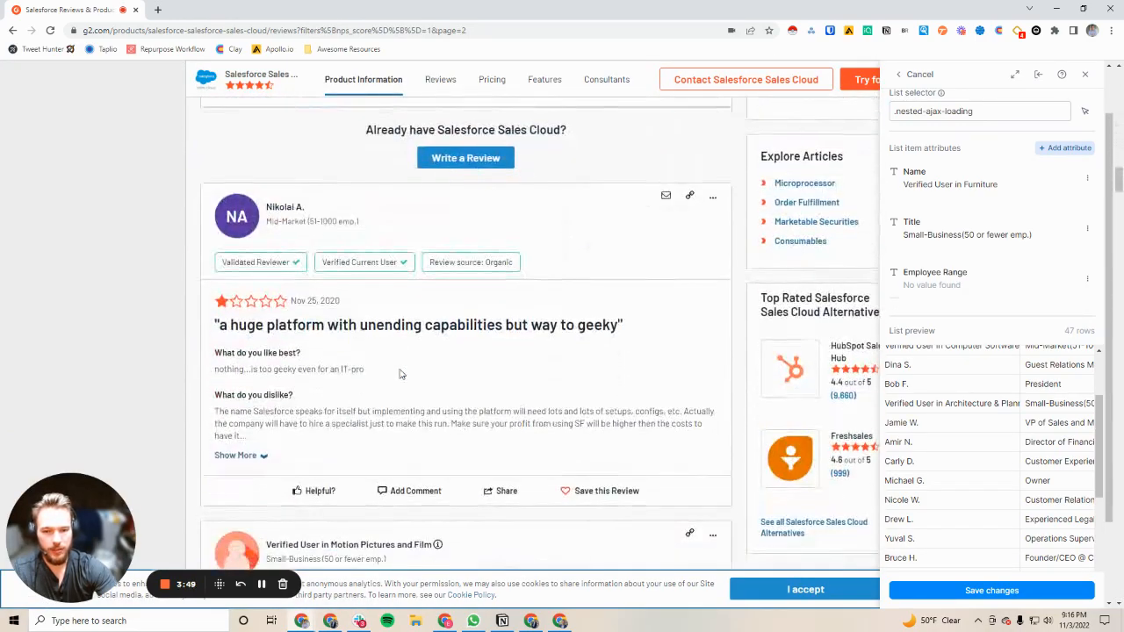
pyautogui.scroll(-10, 419, 365)
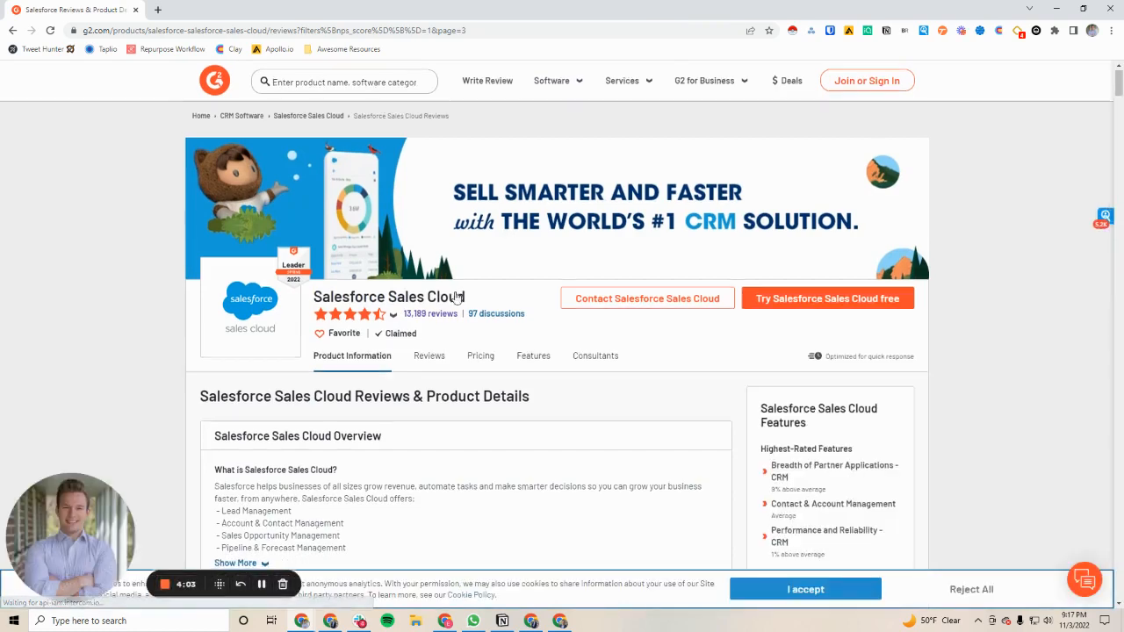
# Open the Clay extension on page 3 of the reviews and go through the page down to its pagination
pyautogui.scroll(-10, 455, 307)
pyautogui.click(1002, 32)
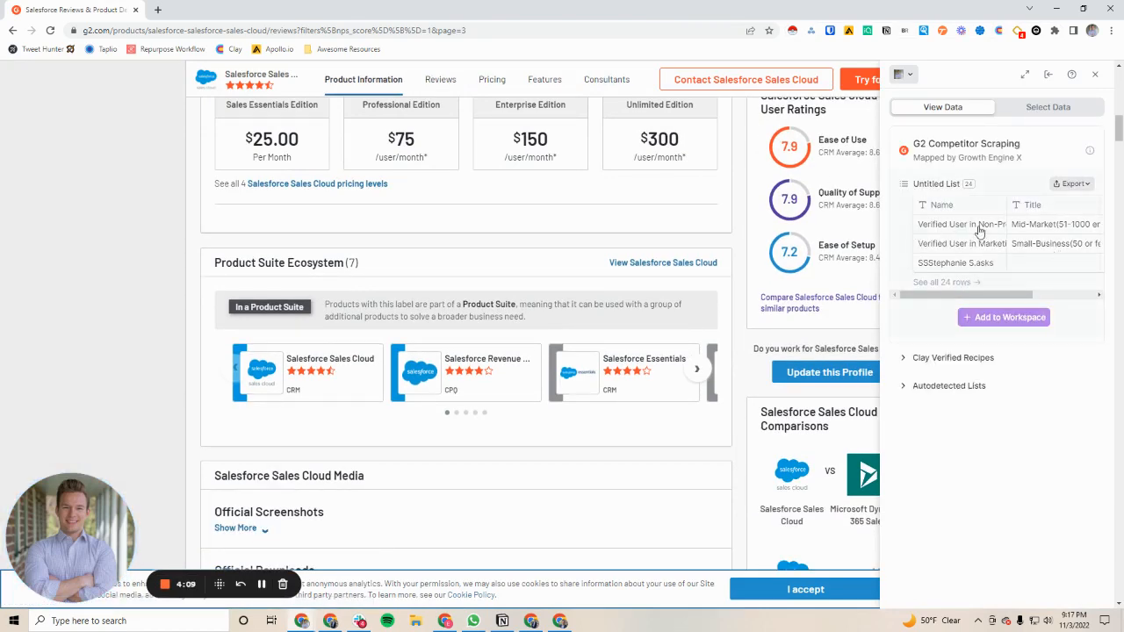
pyautogui.scroll(-10, 318, 345)
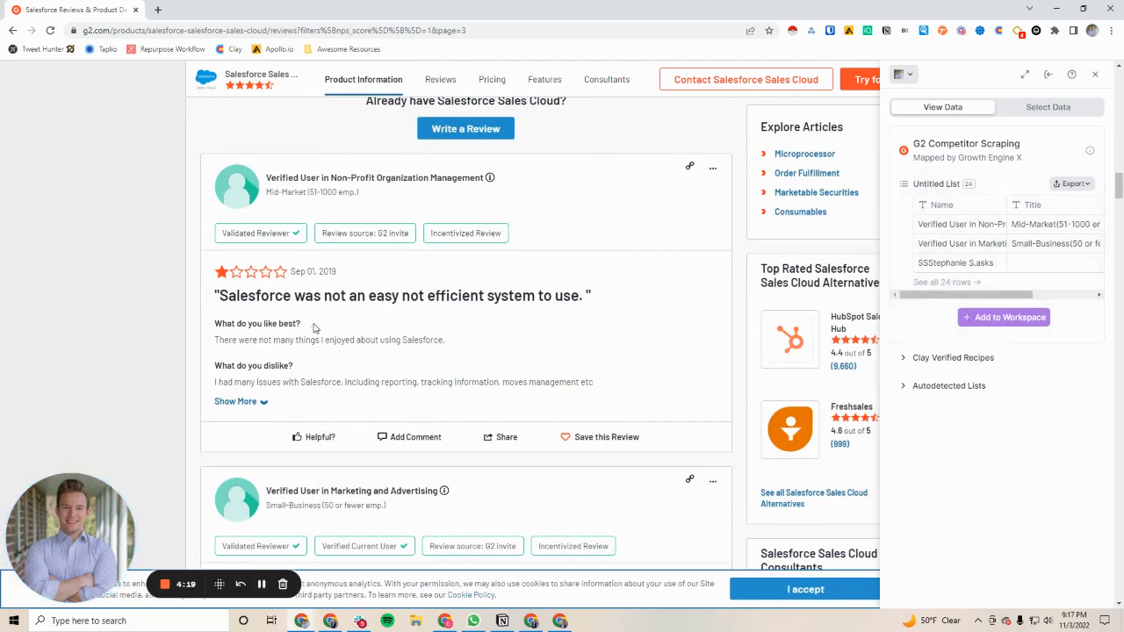
pyautogui.scroll(-10, 370, 365)
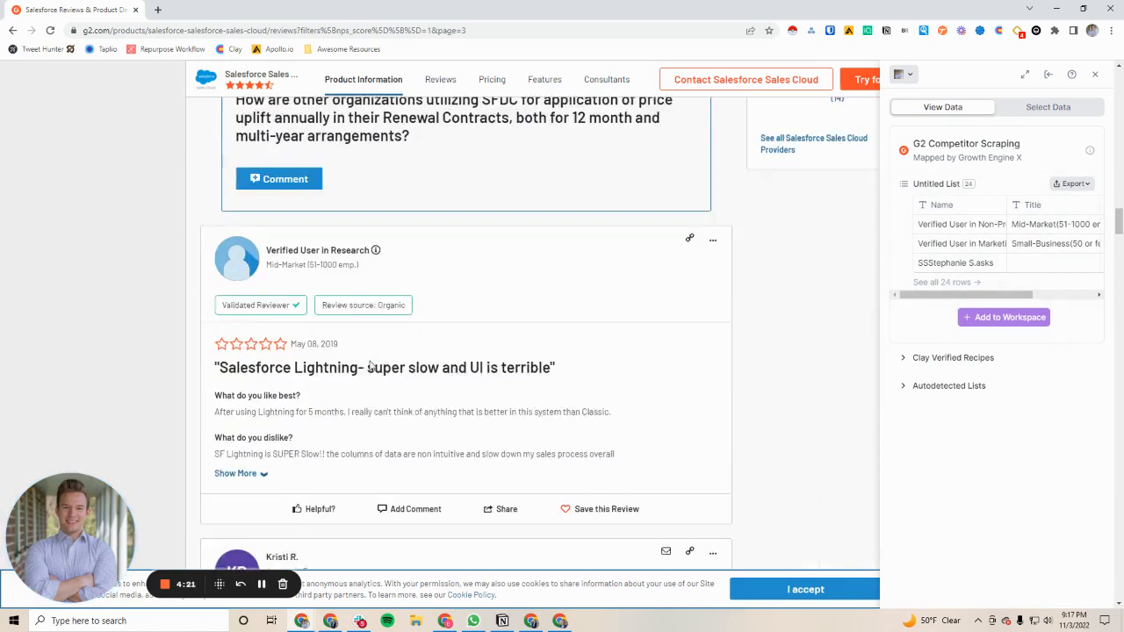
pyautogui.scroll(-5, 371, 364)
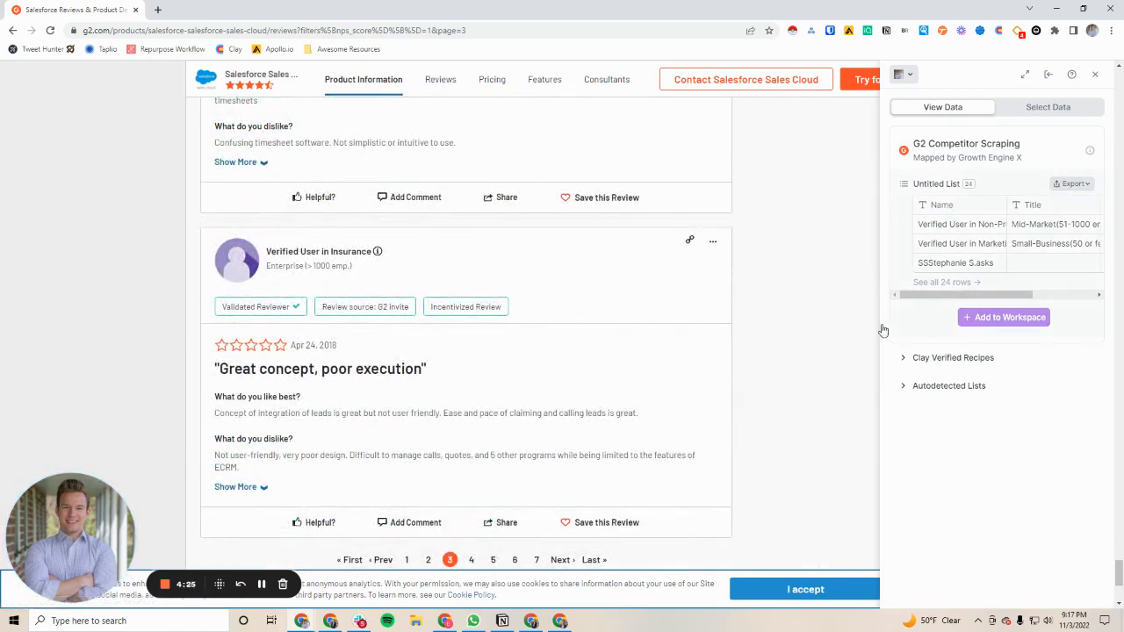
pyautogui.scroll(-4, 434, 407)
pyautogui.scroll(4, 434, 406)
pyautogui.scroll(-2, 993, 239)
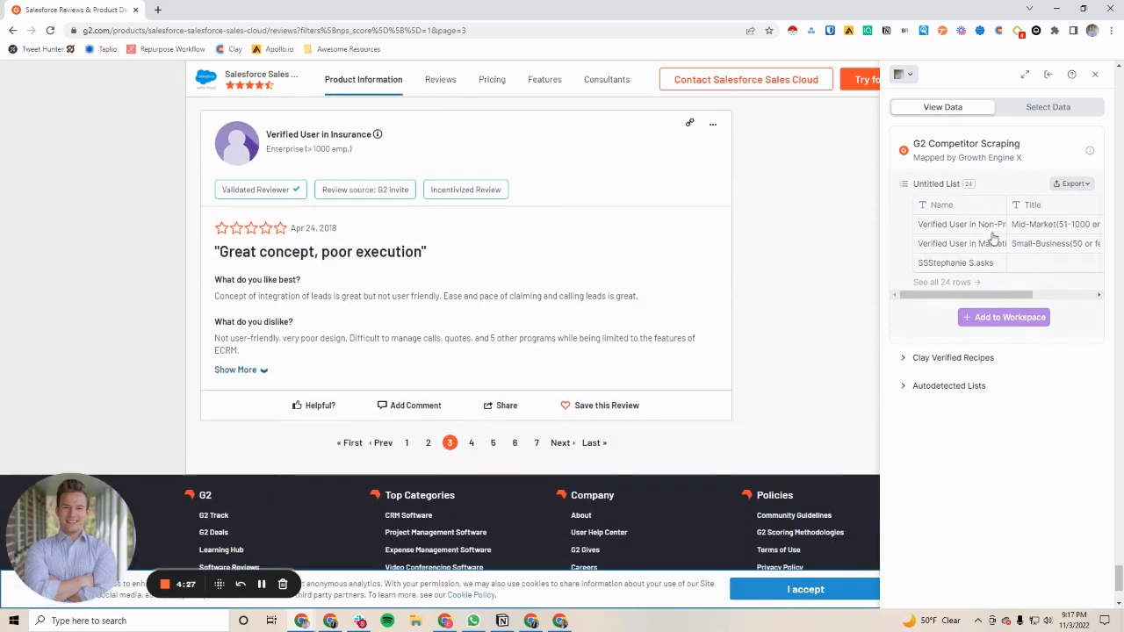
# Load page 4 of the reviews, add the collected list to the Clay workspace and look through the new table
pyautogui.click(469, 442)
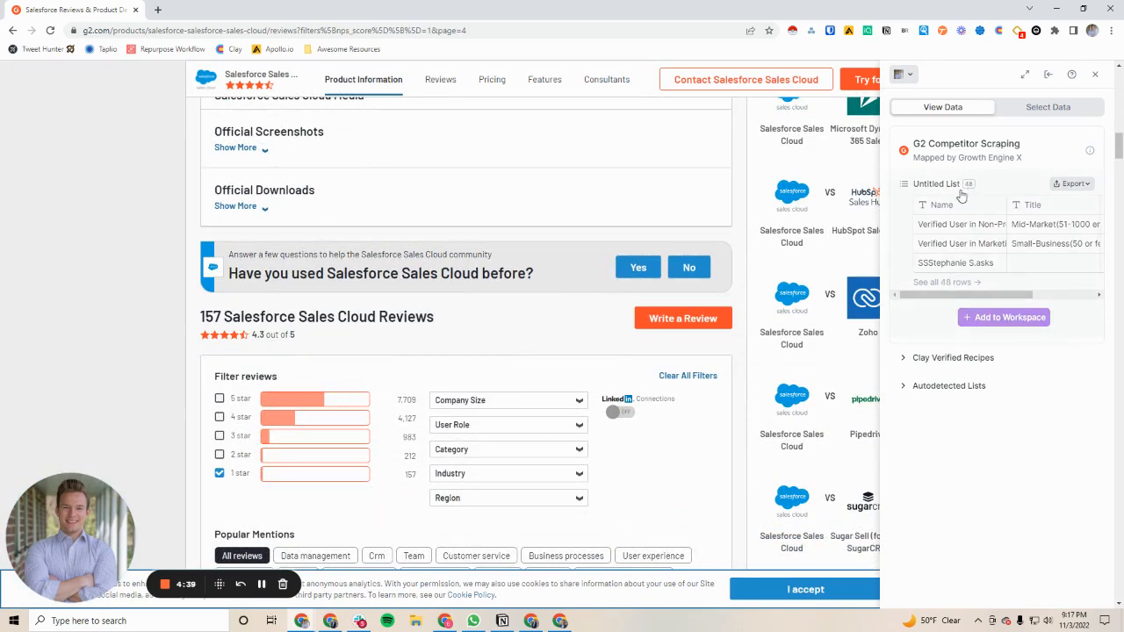
pyautogui.click(980, 321)
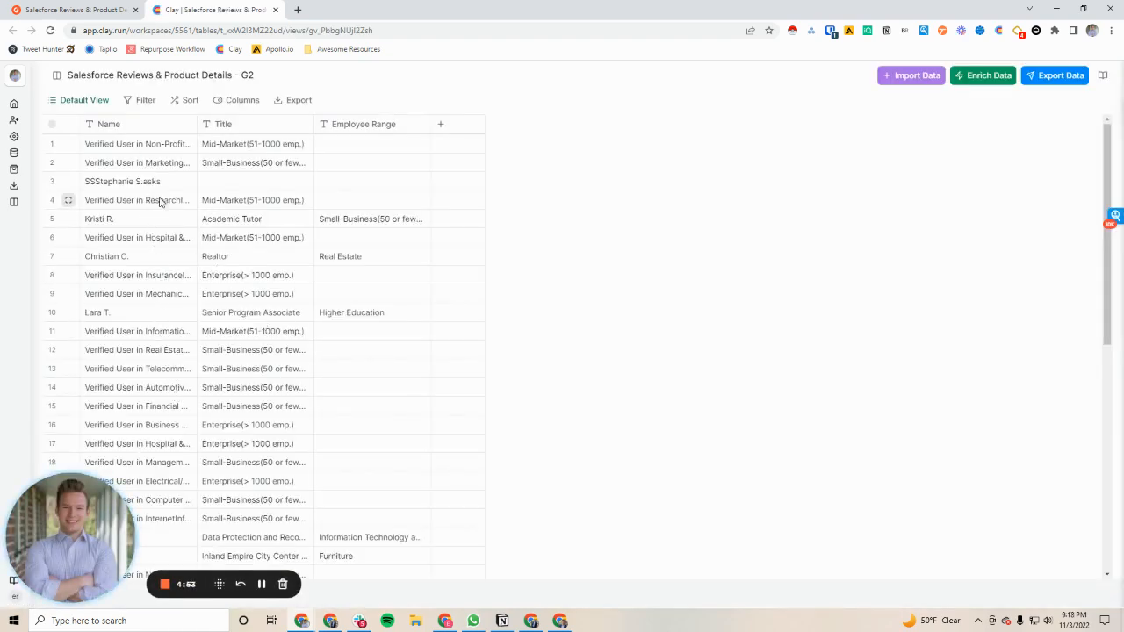
pyautogui.scroll(-3, 171, 352)
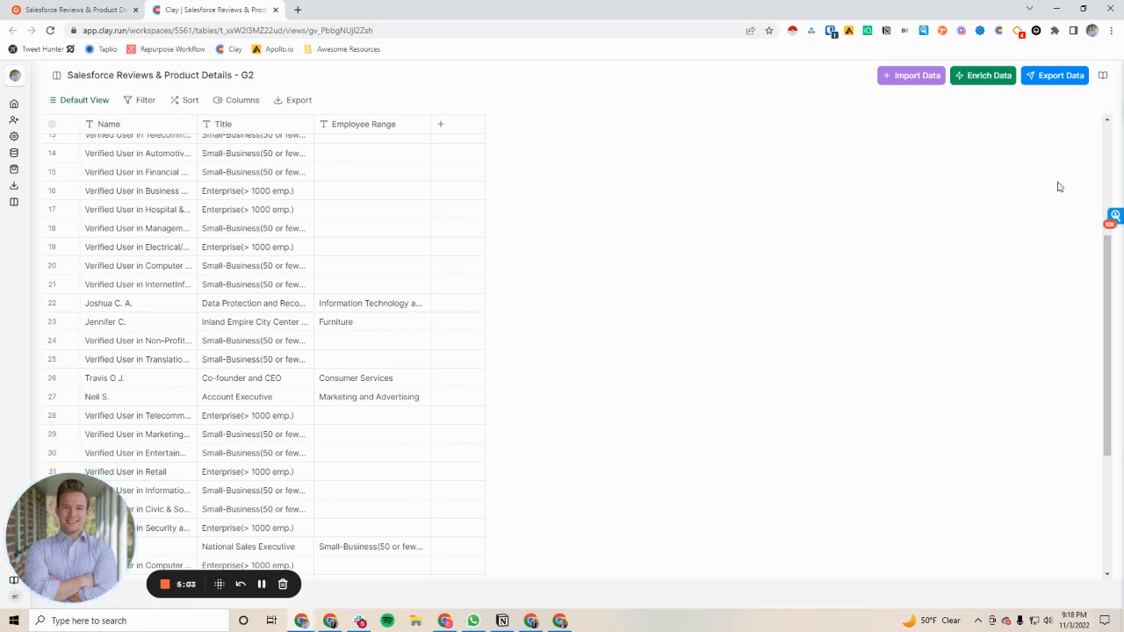
# Add LinkedIn's Enrich Person from Google Search enrichment to the table
pyautogui.click(974, 75)
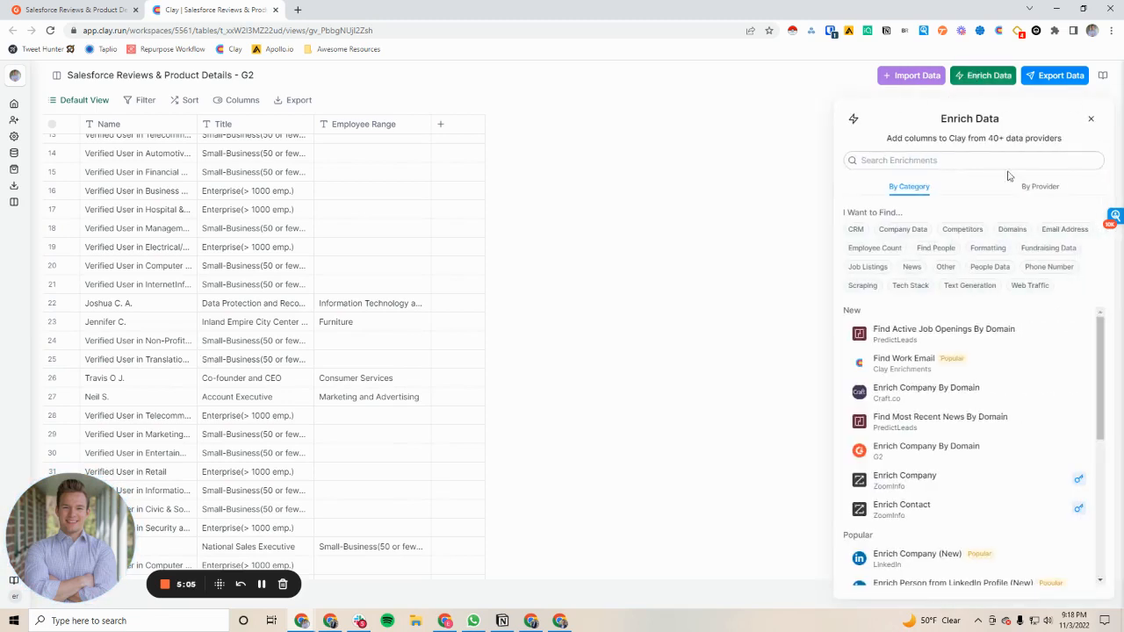
pyautogui.click(1038, 186)
pyautogui.scroll(-5, 918, 334)
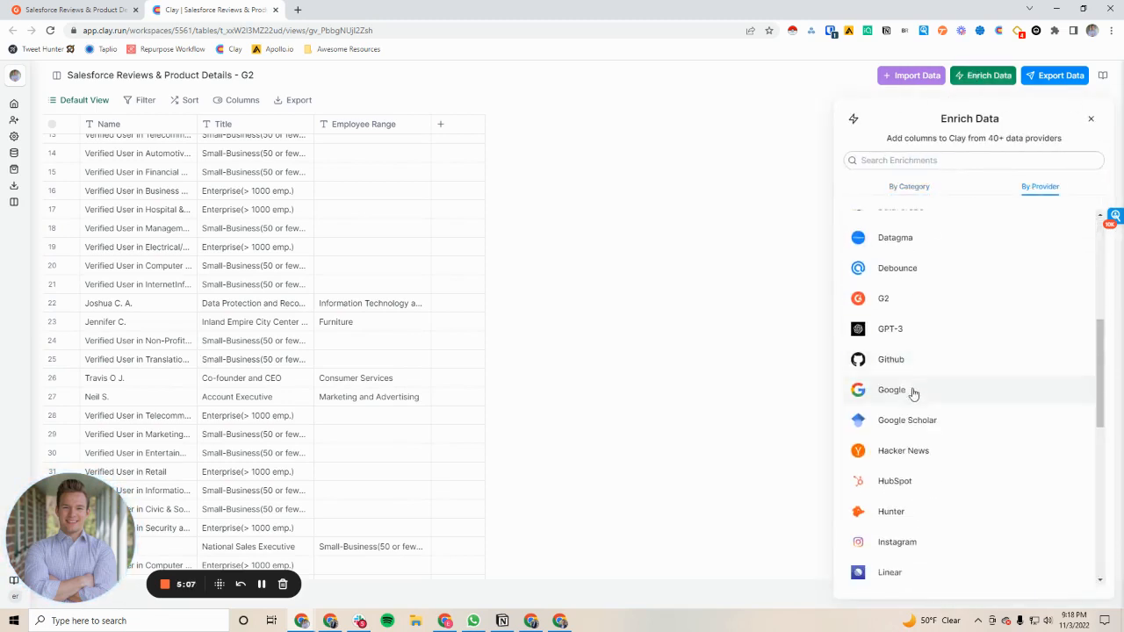
pyautogui.scroll(-2, 901, 469)
pyautogui.click(901, 482)
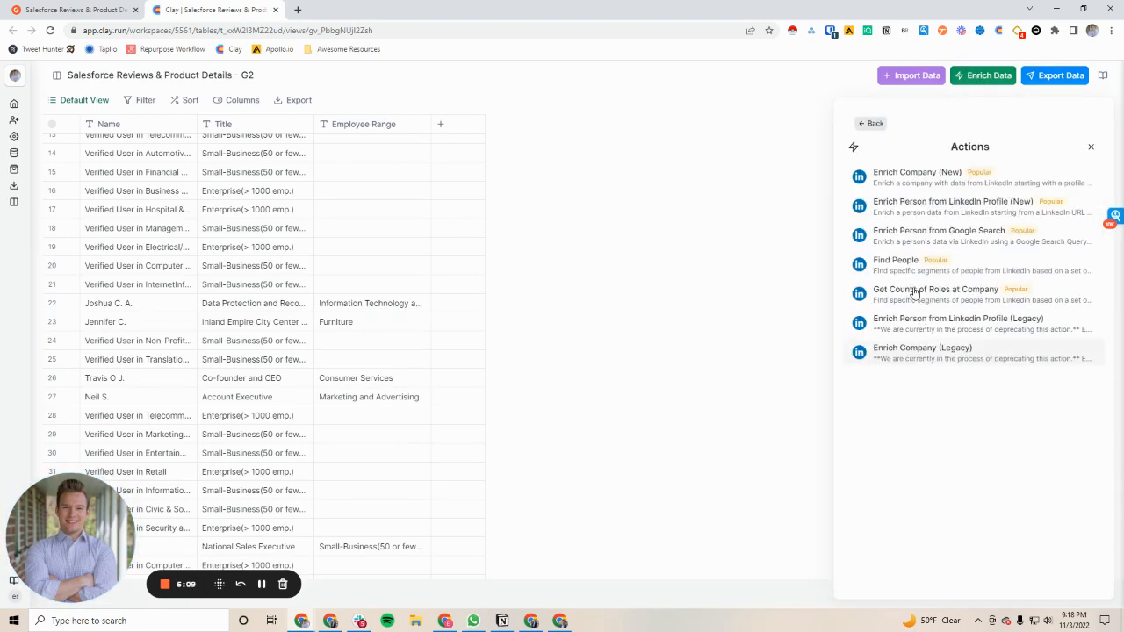
pyautogui.click(909, 235)
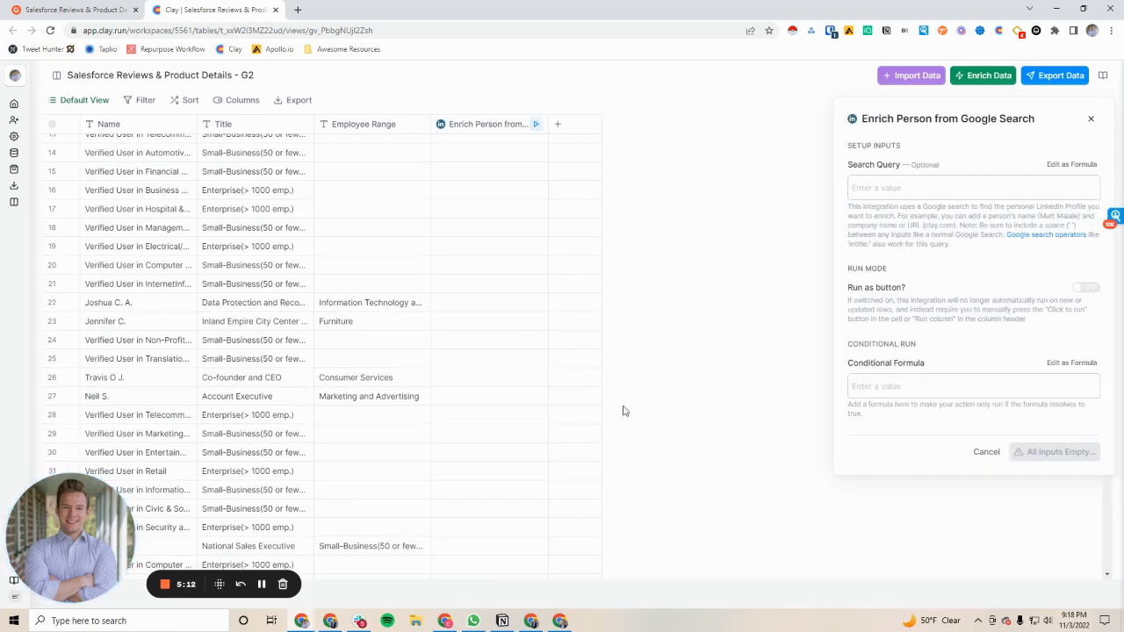
# Build the enrichment's search query from the Name, Title and Employee Range columns separated by spaces, then save and run the column
pyautogui.click(852, 190)
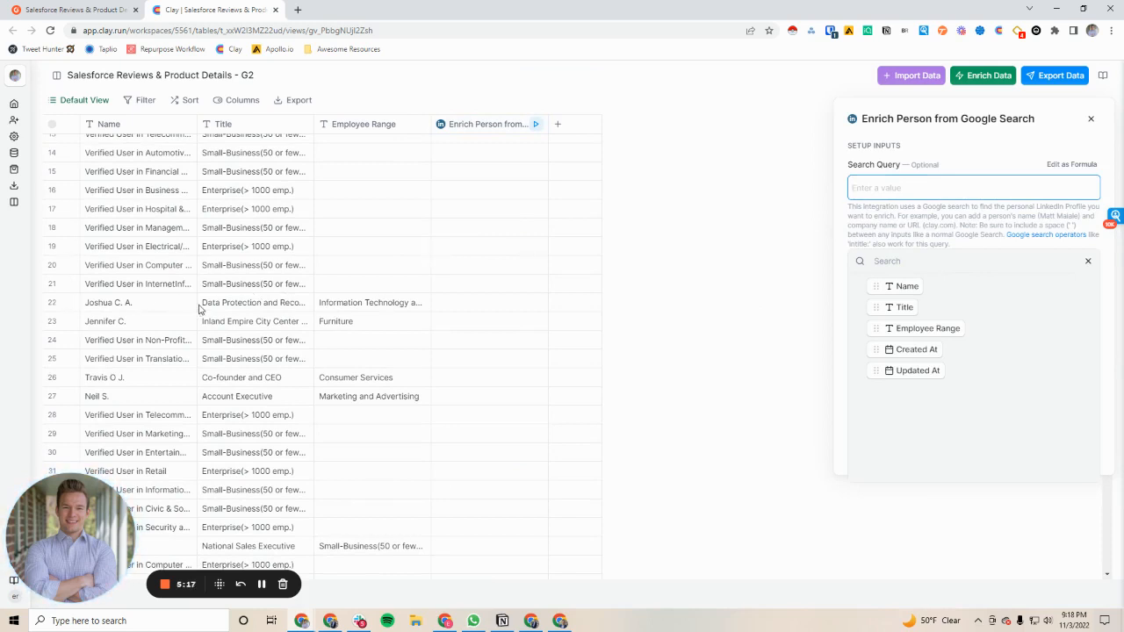
pyautogui.moveTo(896, 296); pyautogui.dragTo(904, 196)
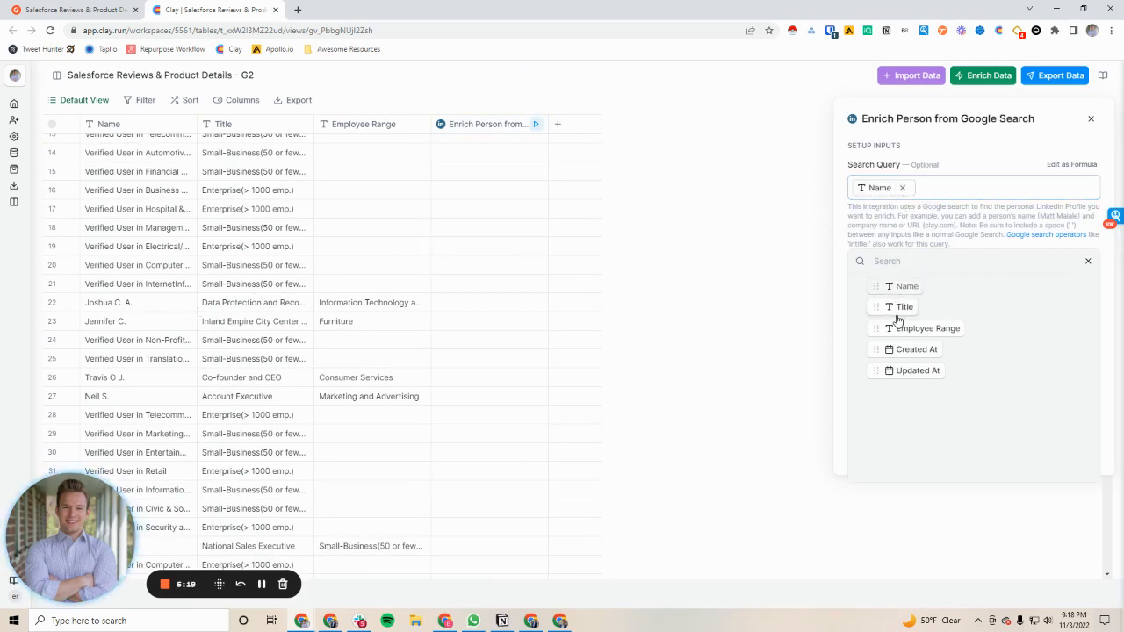
pyautogui.moveTo(900, 309); pyautogui.dragTo(966, 189)
pyautogui.moveTo(914, 328); pyautogui.dragTo(1049, 189)
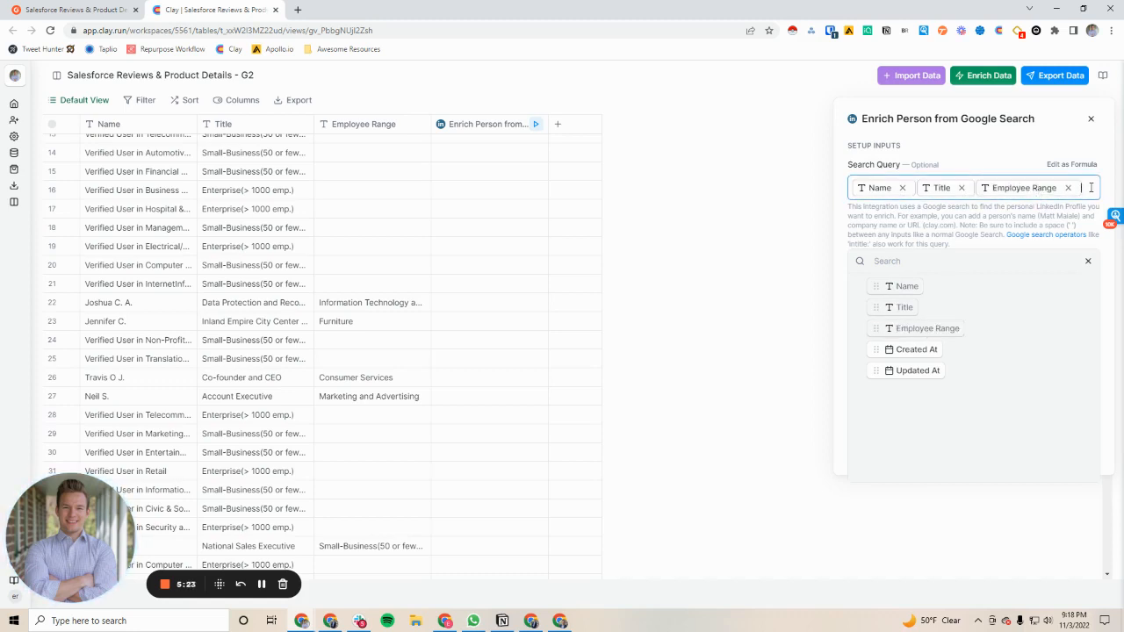
pyautogui.press('Left')
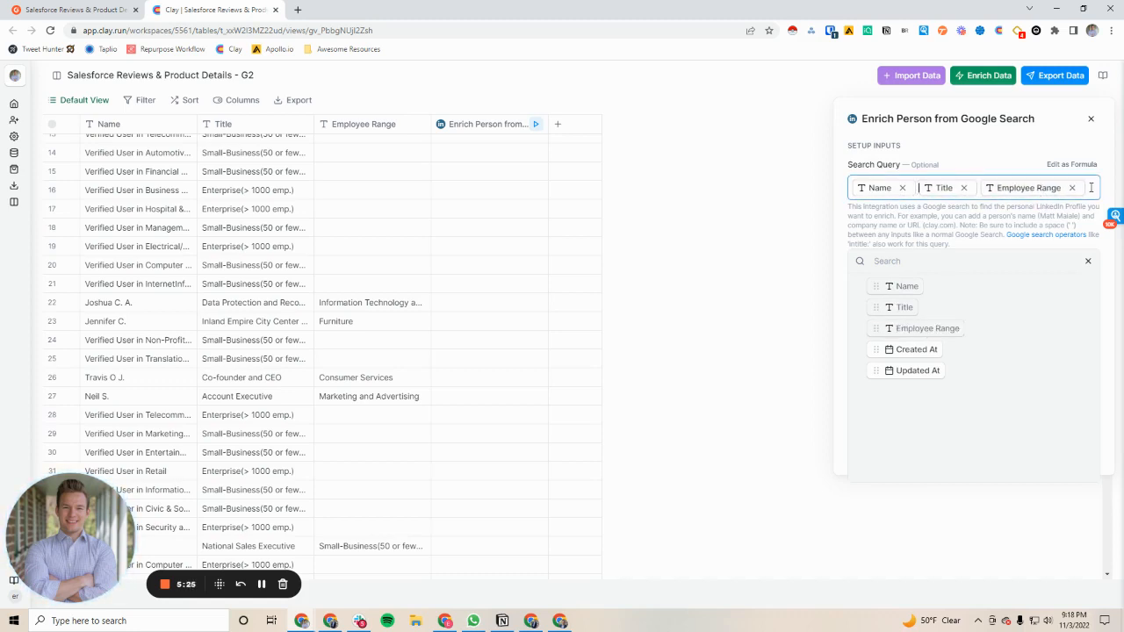
pyautogui.click(1090, 260)
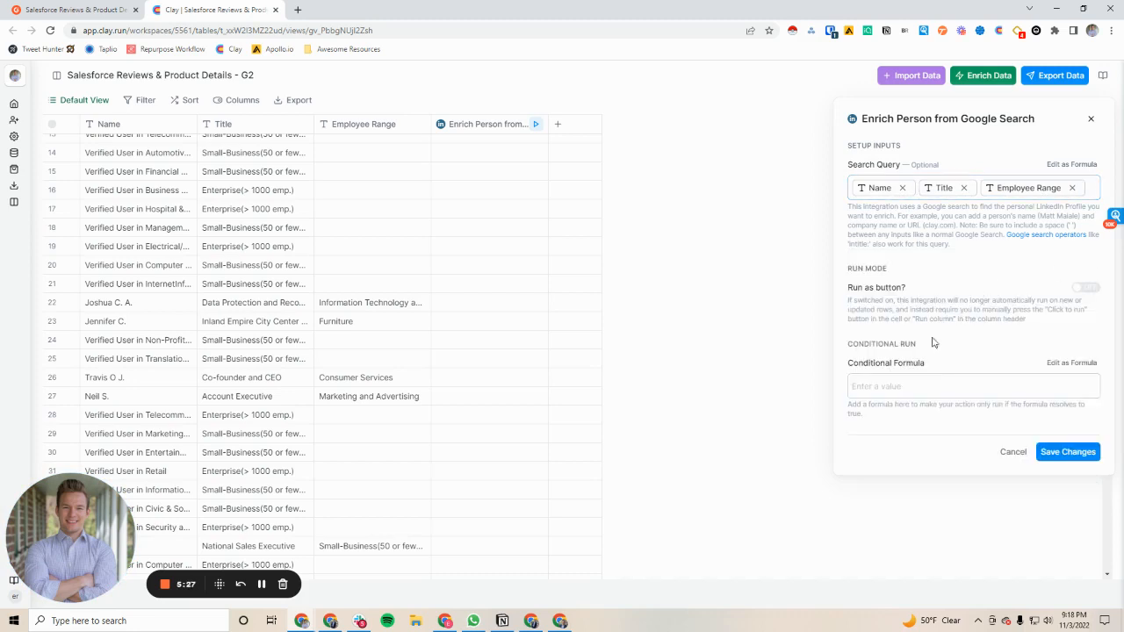
pyautogui.click(1068, 459)
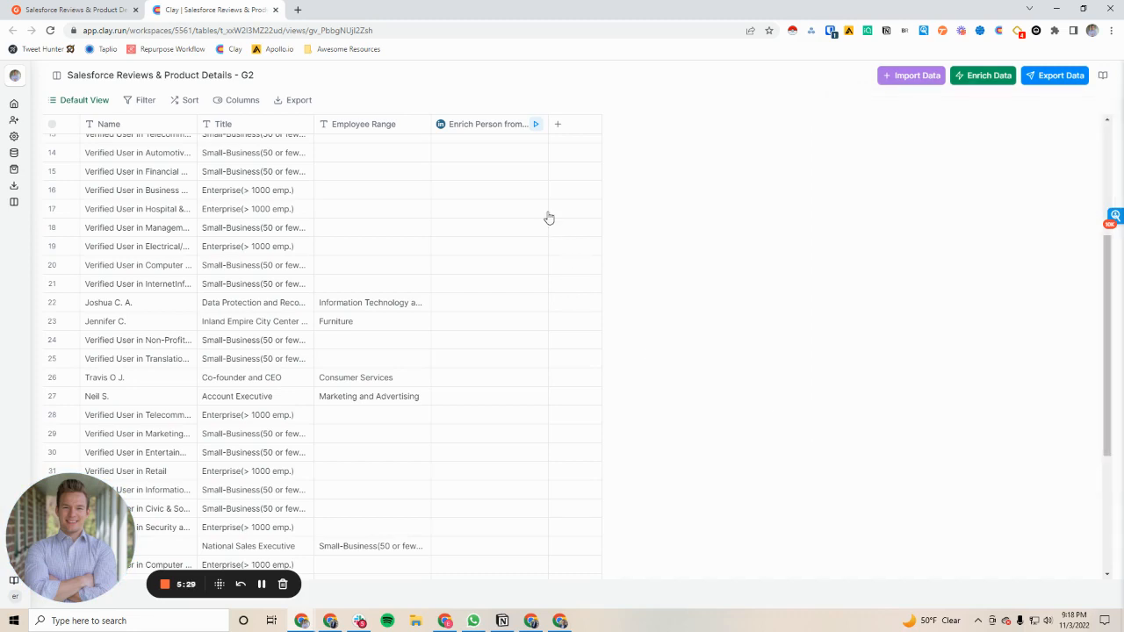
pyautogui.click(535, 124)
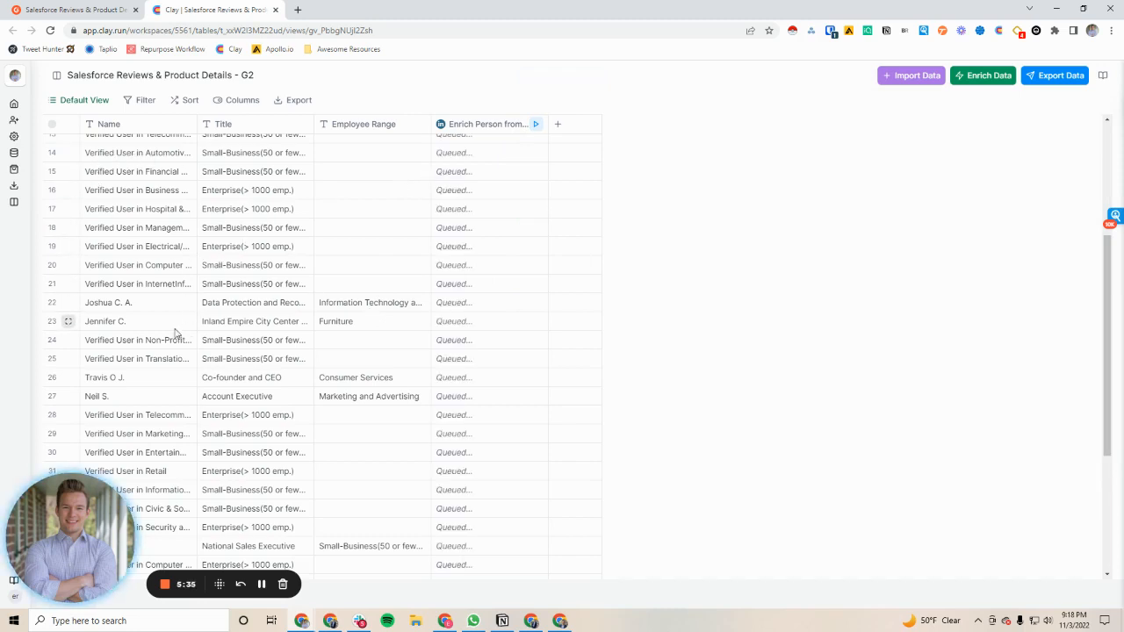
# Filter the table to rows whose Name does not contain "verified"
pyautogui.click(142, 100)
pyautogui.click(212, 128)
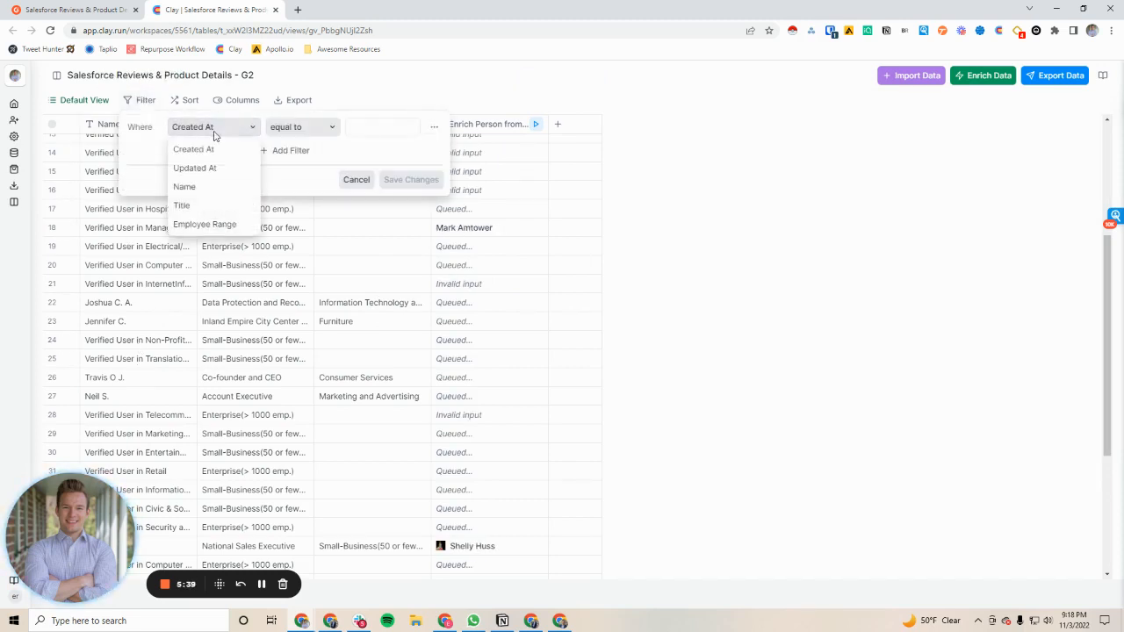
pyautogui.click(187, 187)
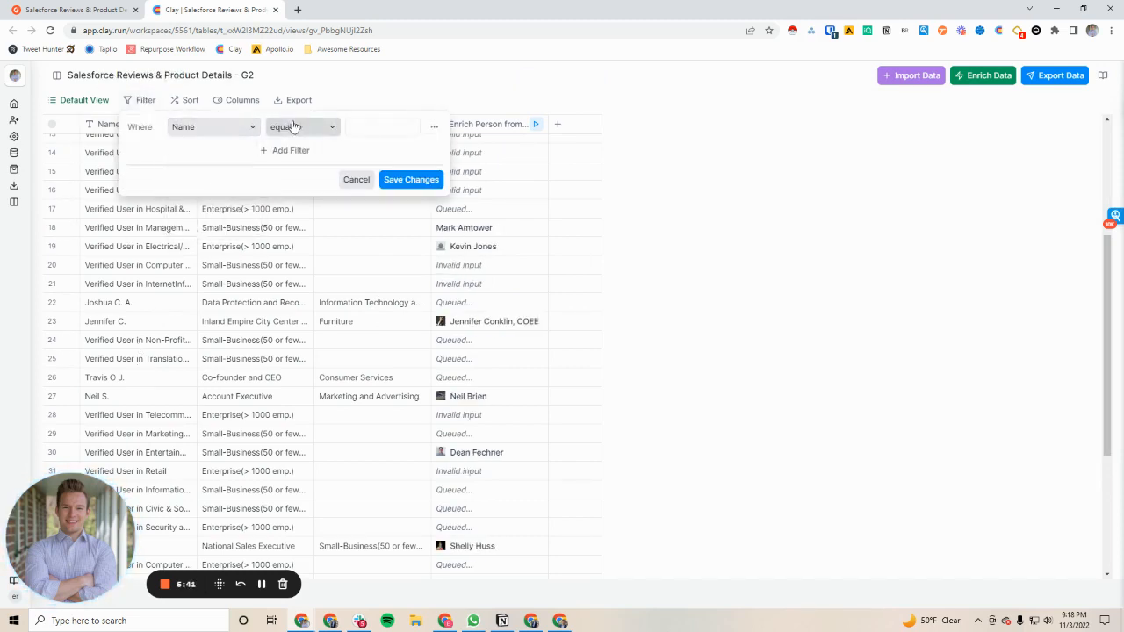
pyautogui.click(297, 127)
pyautogui.click(289, 186)
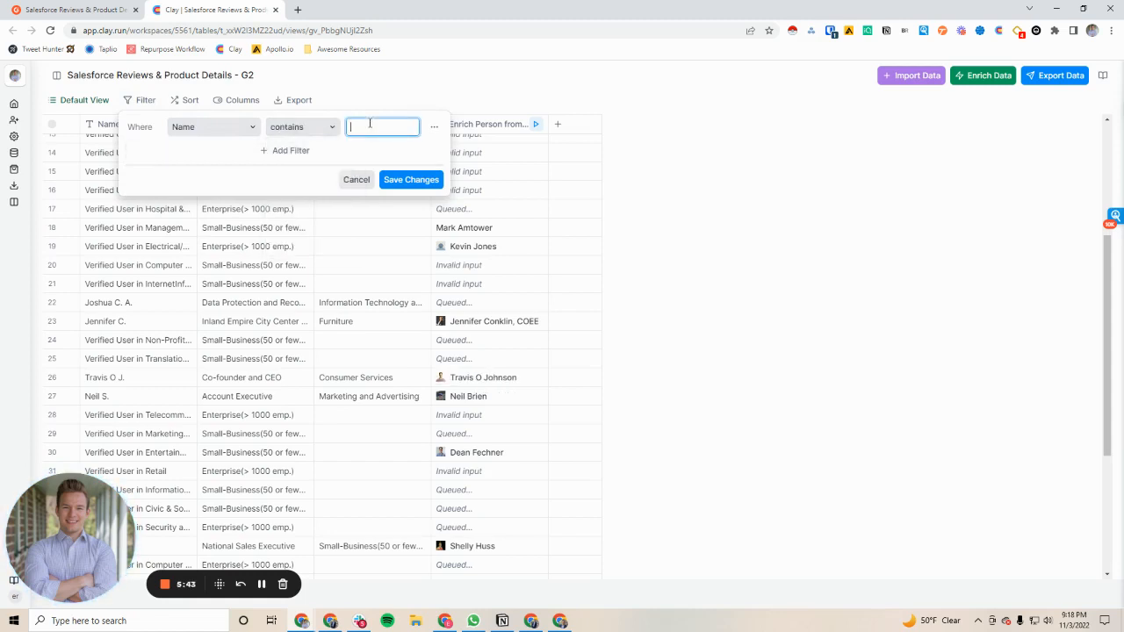
pyautogui.write('verified')
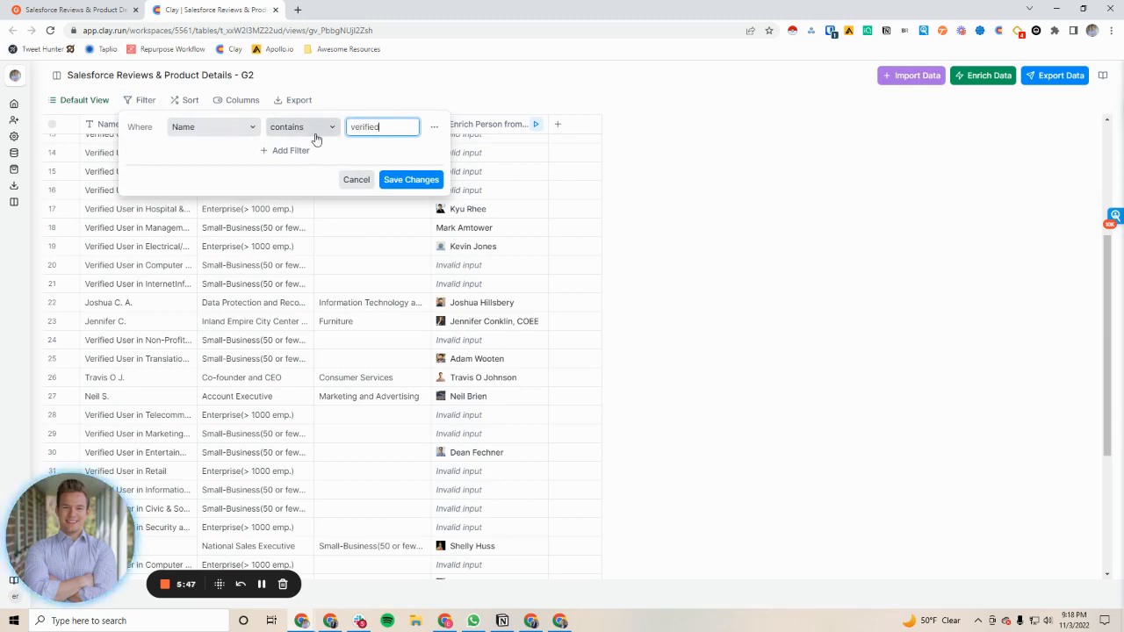
pyautogui.click(316, 133)
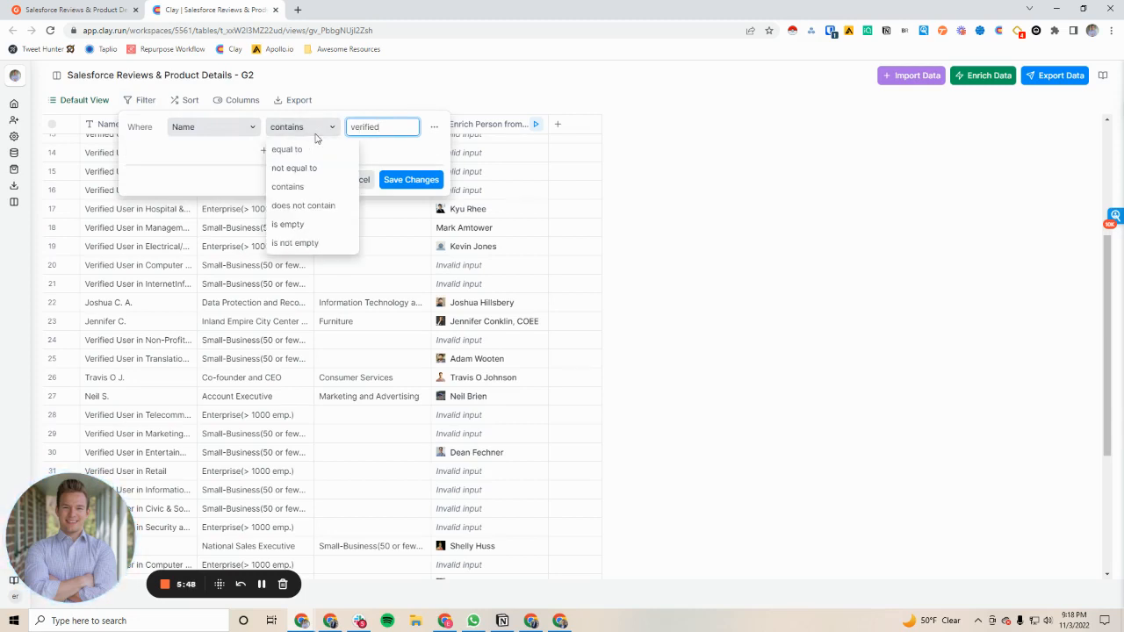
pyautogui.click(303, 206)
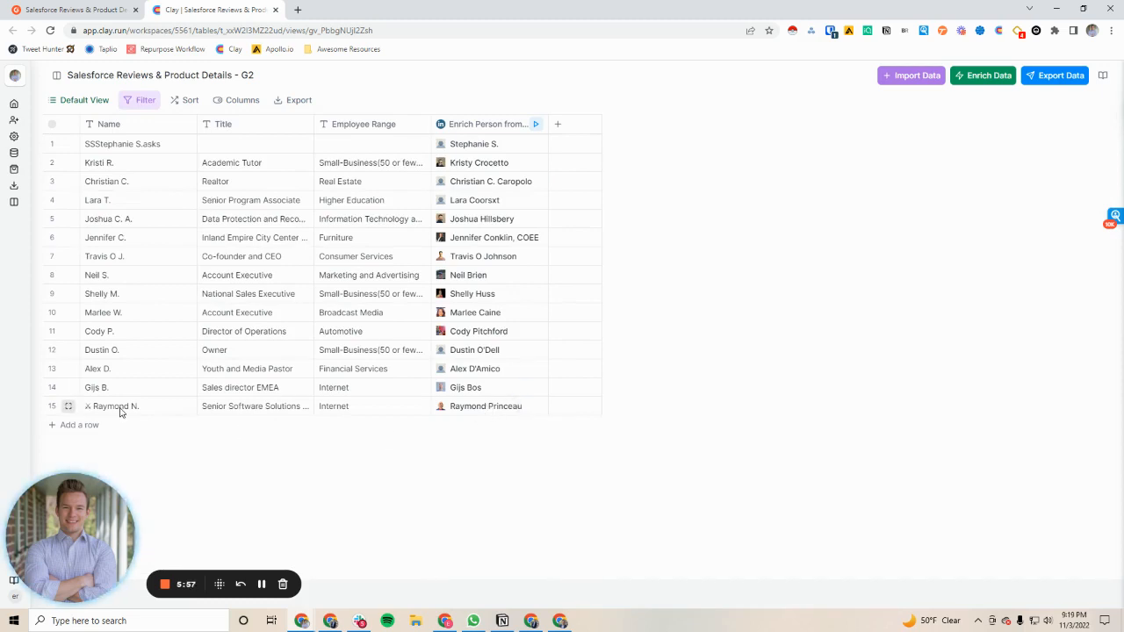
# Inspect the enriched LinkedIn details in row 15 and find that reviewer by first name on the G2 reviews page
pyautogui.click(475, 415)
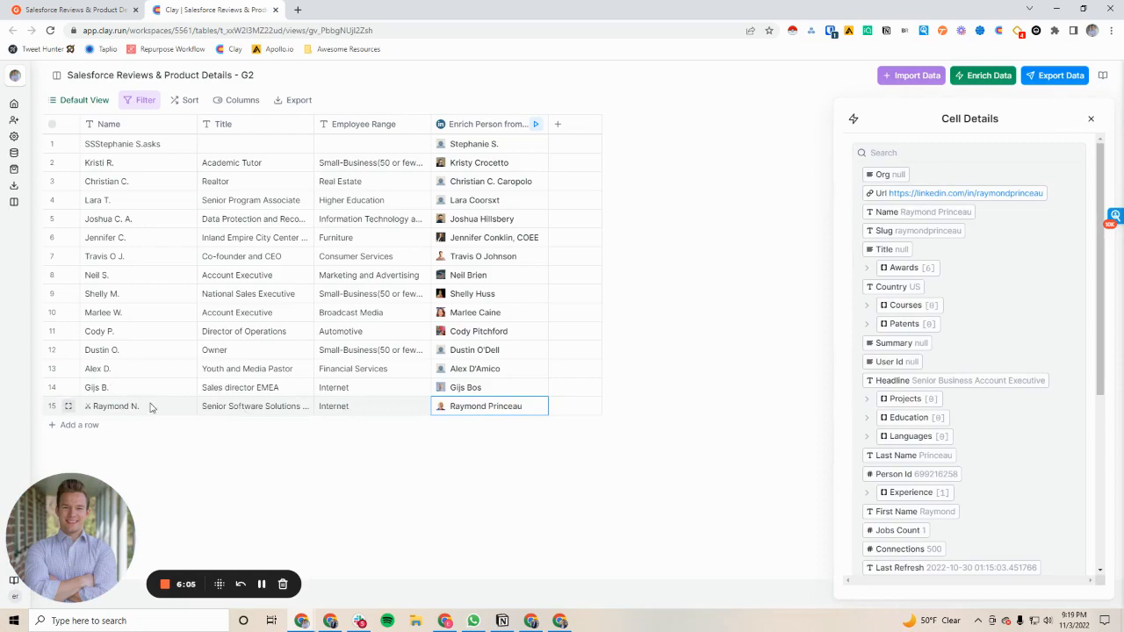
pyautogui.click(76, 13)
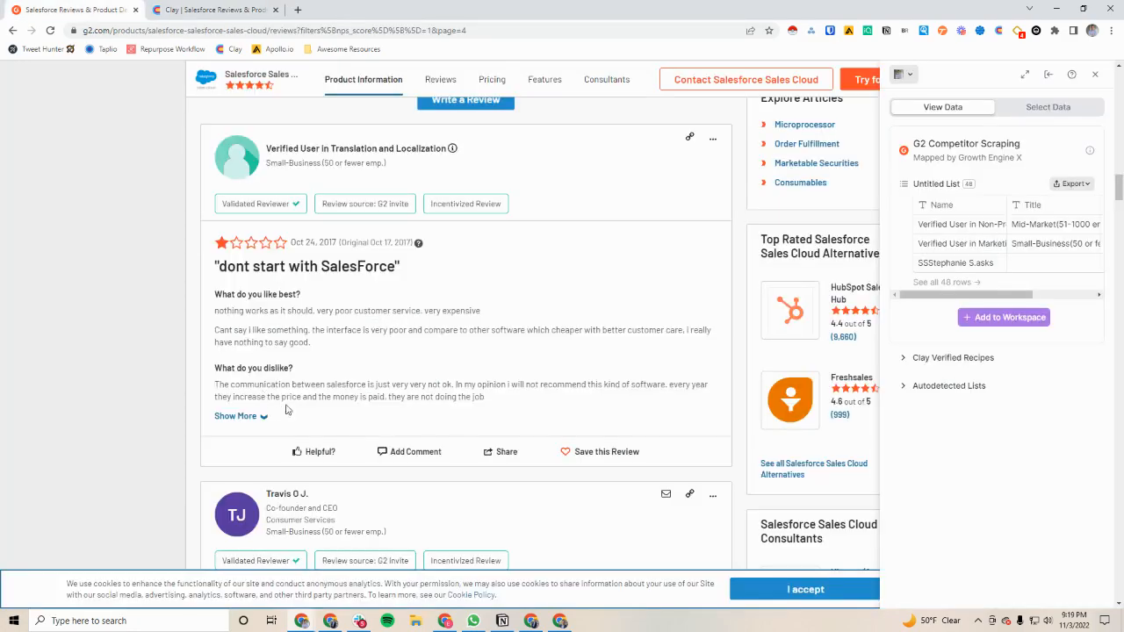
pyautogui.scroll(-15, 286, 409)
pyautogui.hotkey('ctrl', 'f')
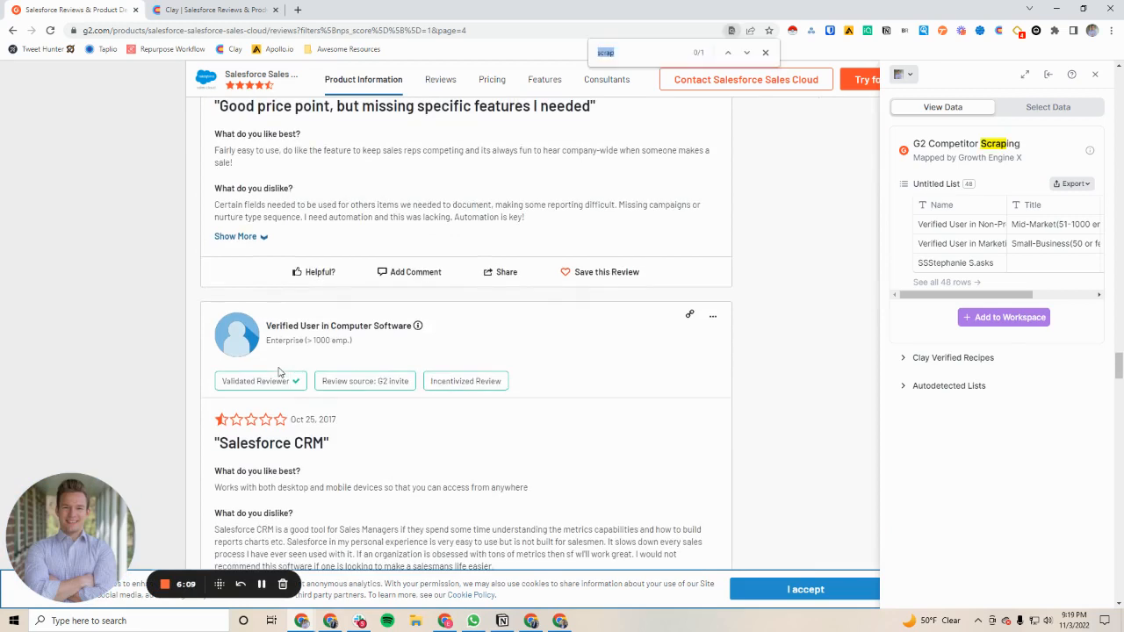
pyautogui.write('raymond')
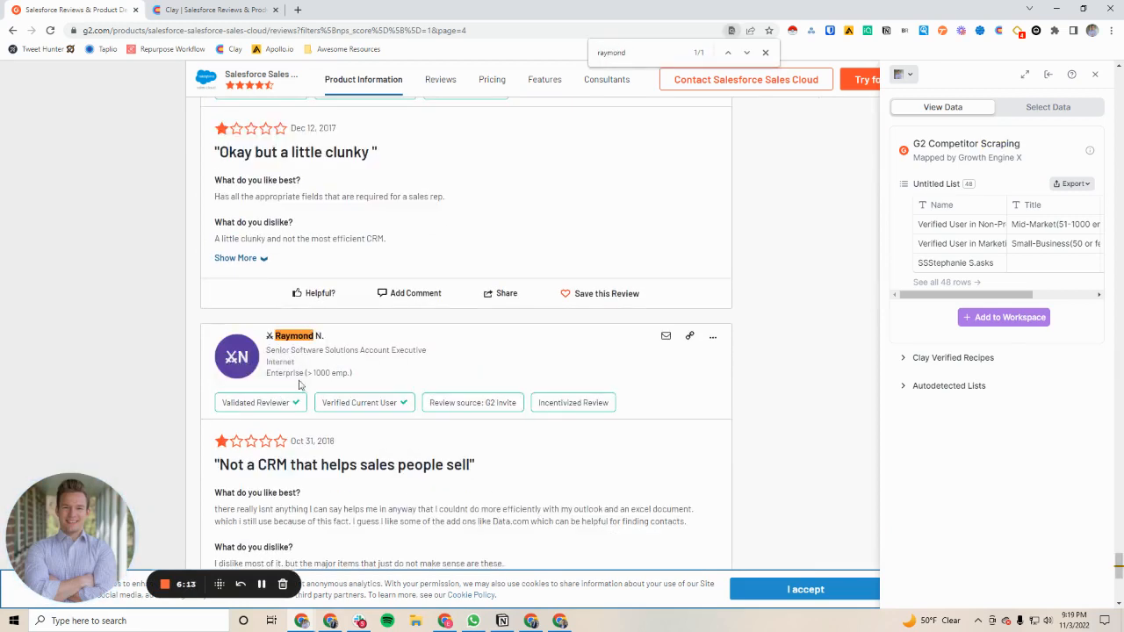
pyautogui.scroll(7, 230, 371)
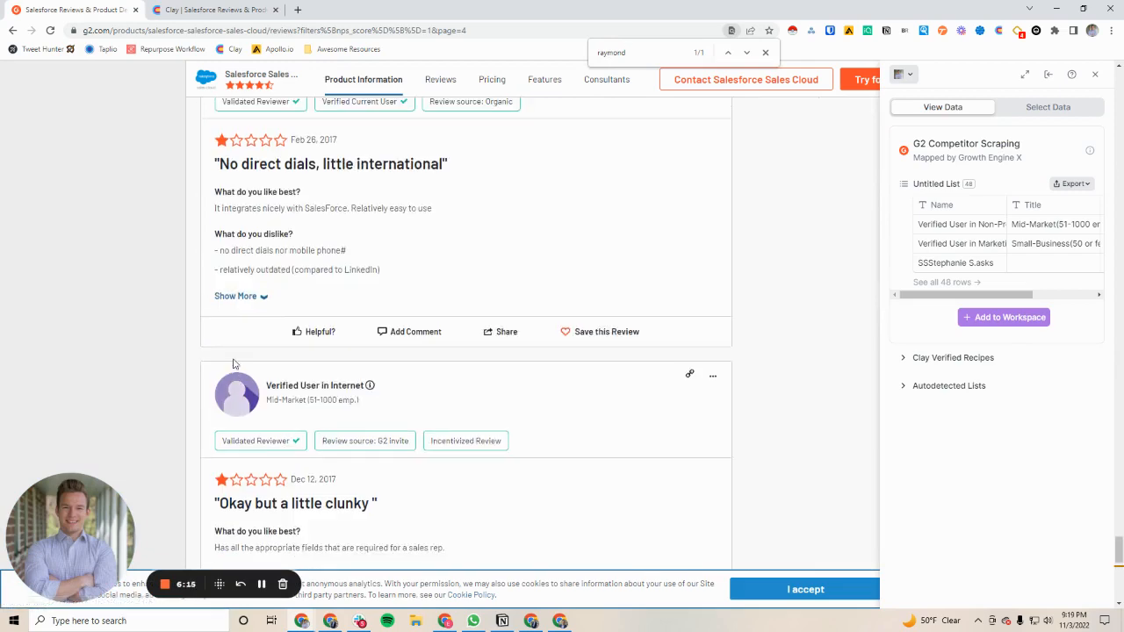
pyautogui.scroll(4, 233, 363)
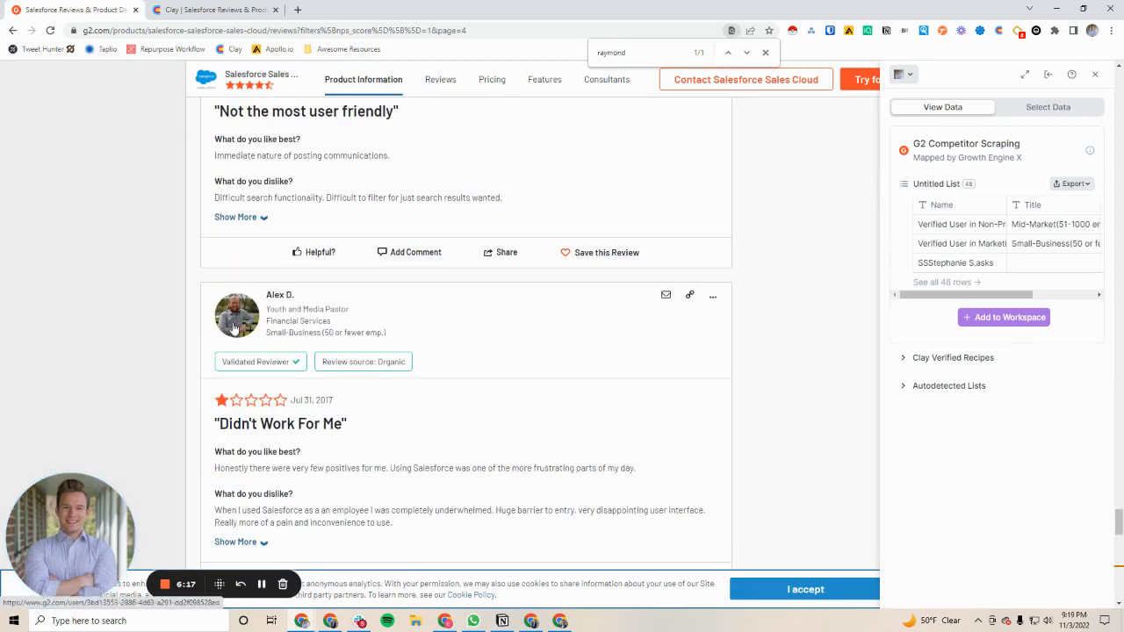
# Open the enrichment details for the Youth and Media Pastor in row 13 and check the linked LinkedIn profile
pyautogui.click(153, 9)
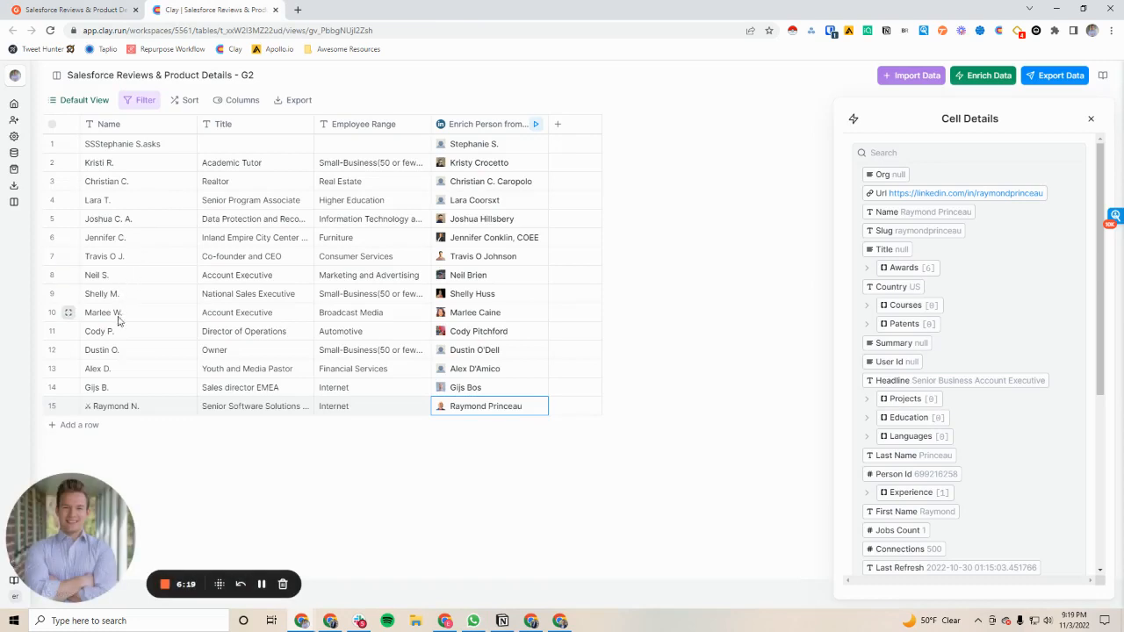
pyautogui.click(468, 369)
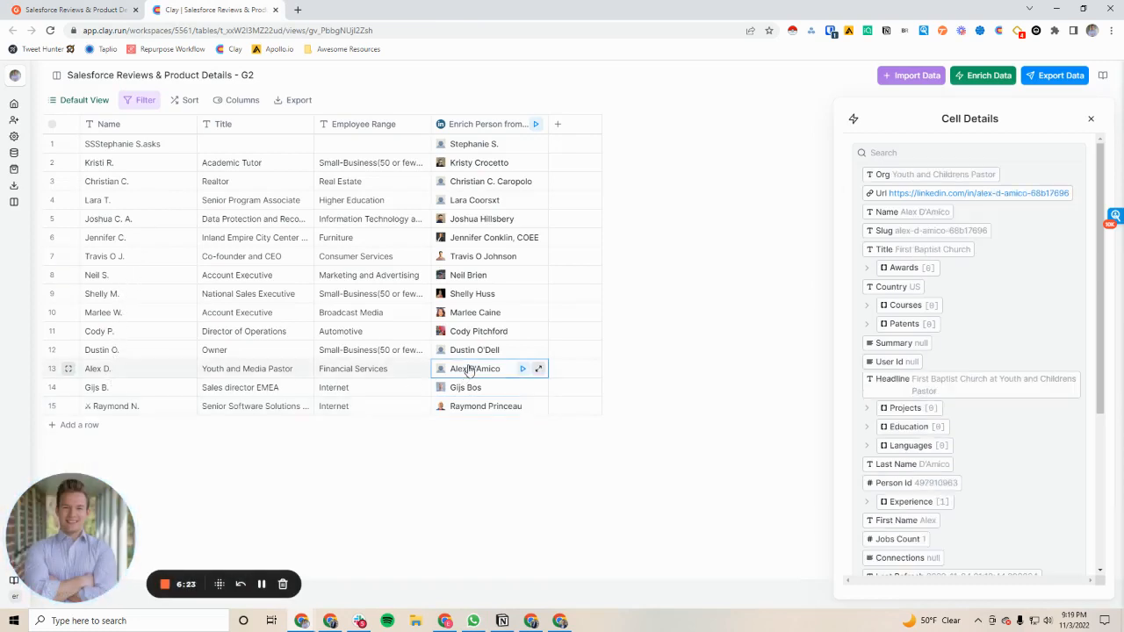
pyautogui.click(925, 193)
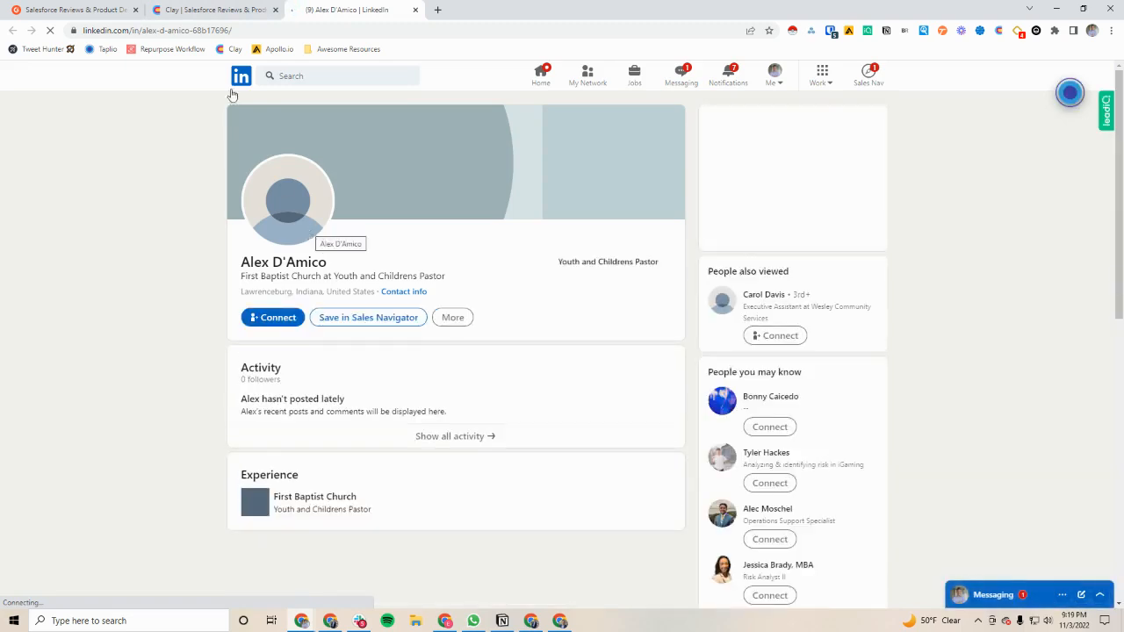
pyautogui.click(211, 10)
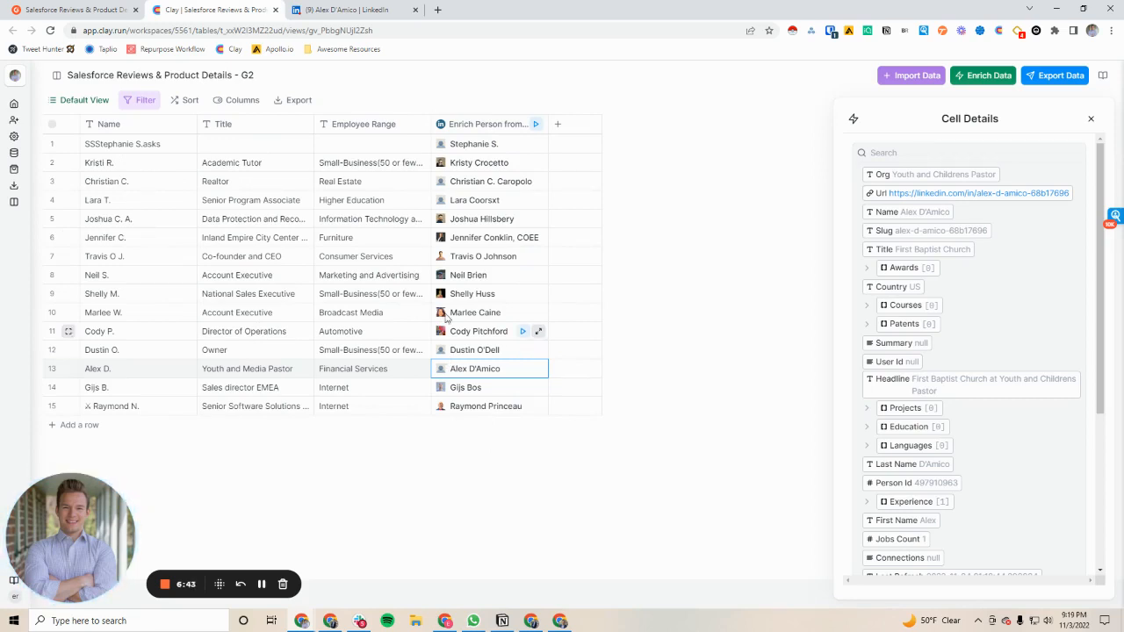
# Copy the profile photo of the National Sales Executive reviewer from page 3 of the G2 reviews
pyautogui.click(103, 7)
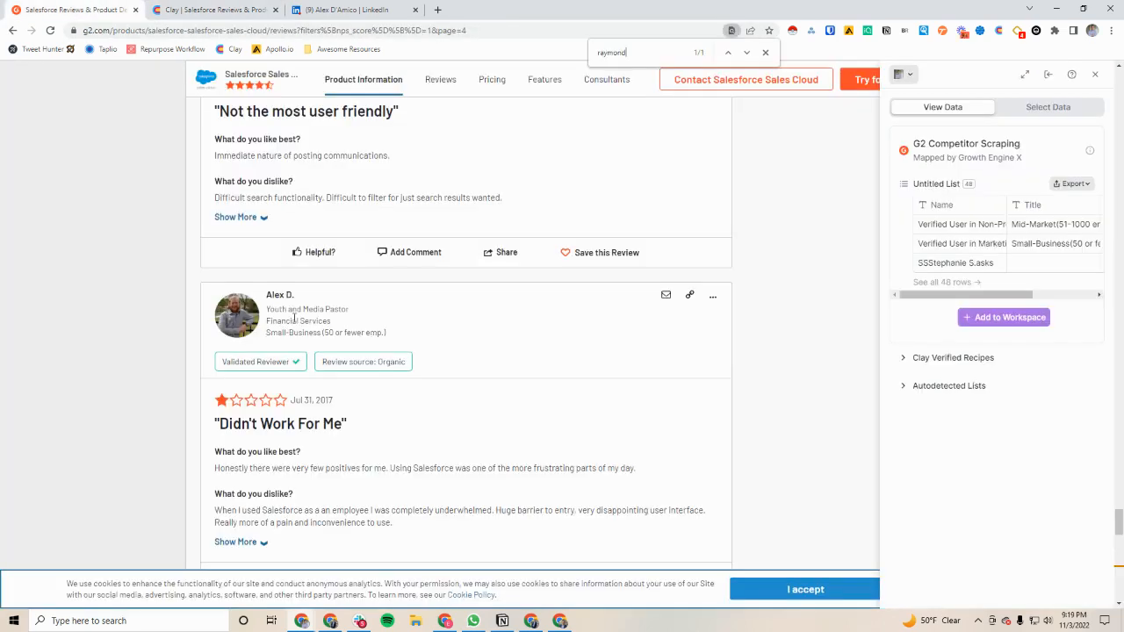
pyautogui.click(239, 321)
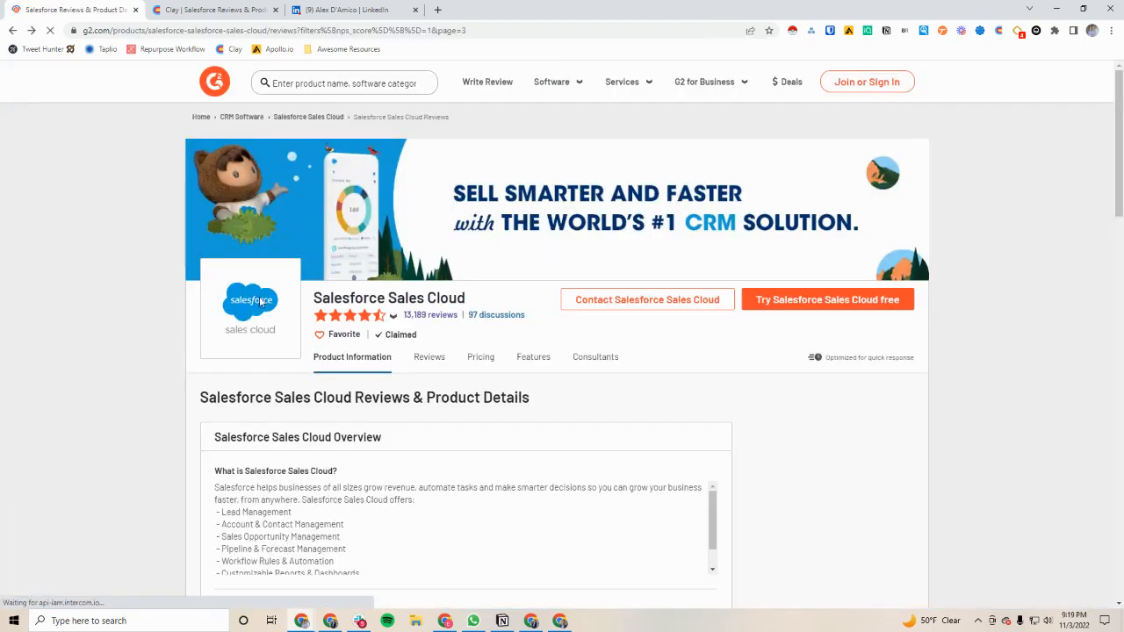
pyautogui.scroll(-13, 242, 341)
pyautogui.scroll(-20, 236, 330)
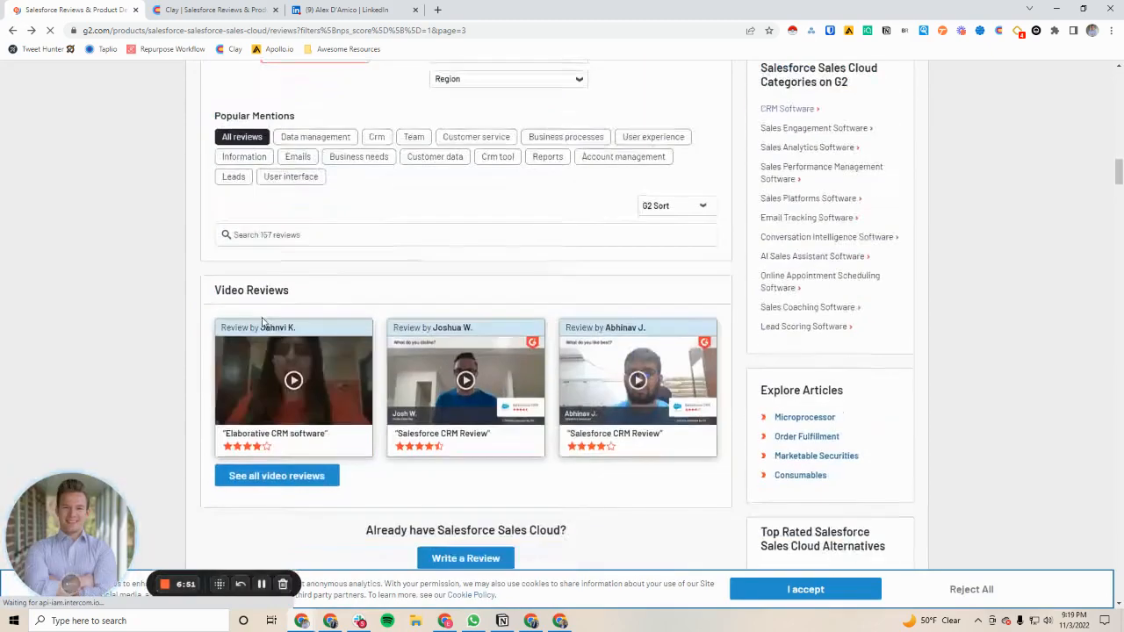
pyautogui.scroll(-20, 262, 319)
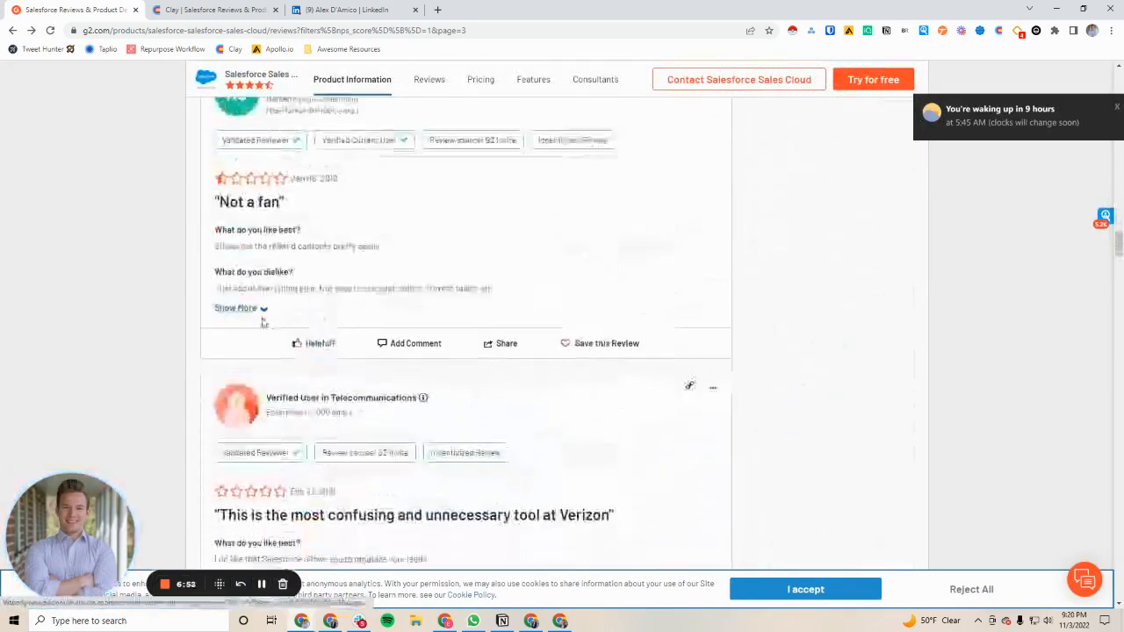
pyautogui.scroll(-20, 263, 321)
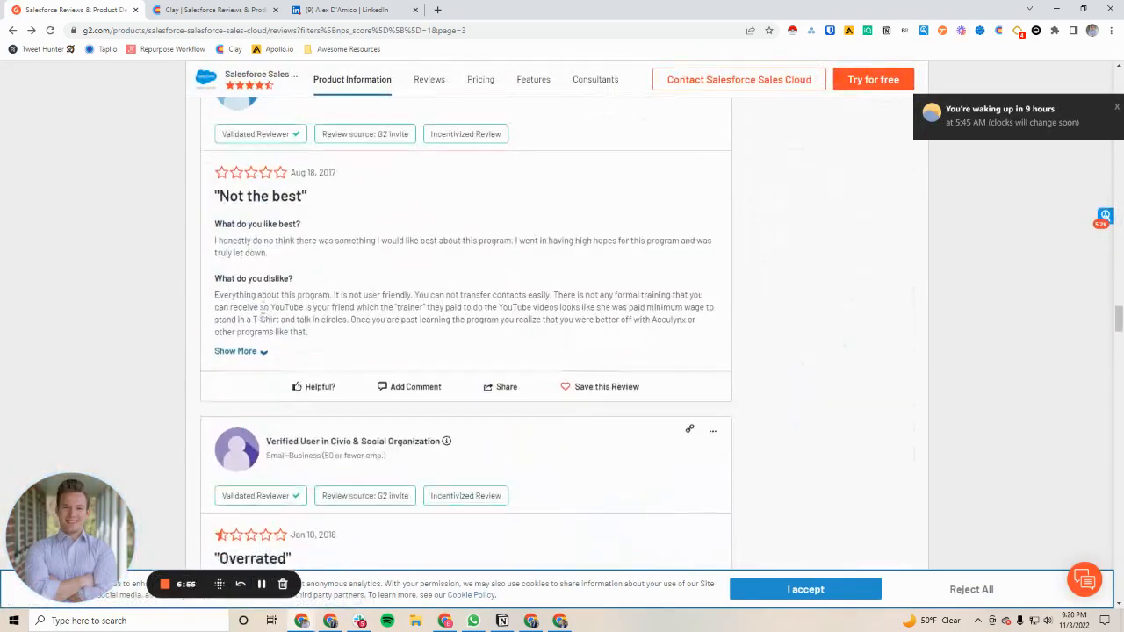
pyautogui.rightClick(236, 231)
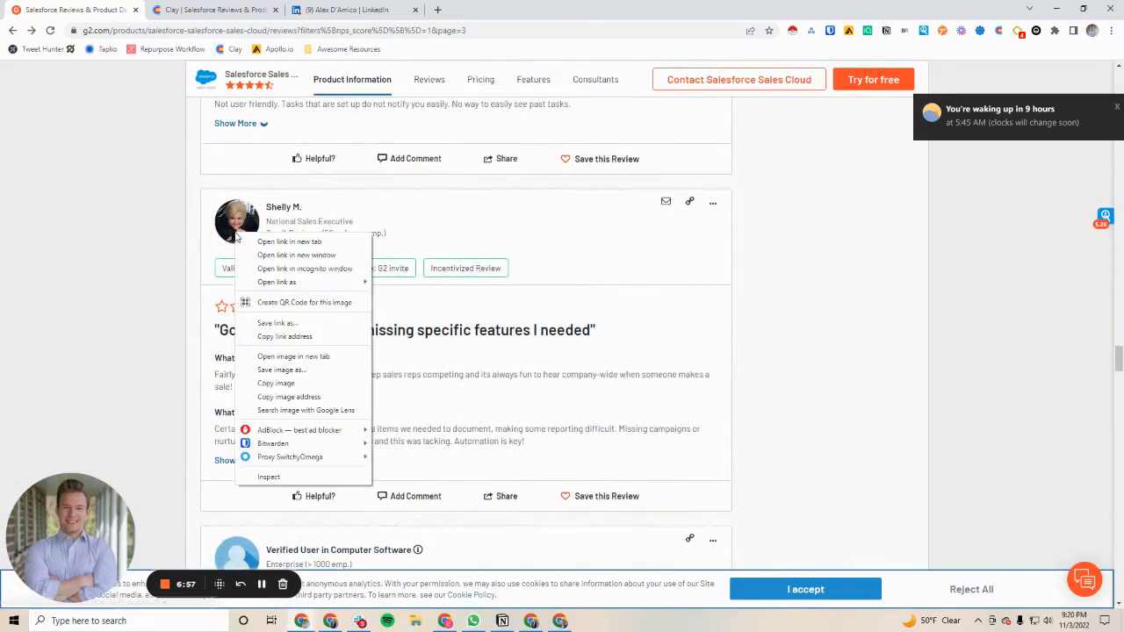
pyautogui.click(276, 383)
# Search the web for "google image search" in a new tab and open the Google Images site
pyautogui.click(436, 10)
pyautogui.write('google ')
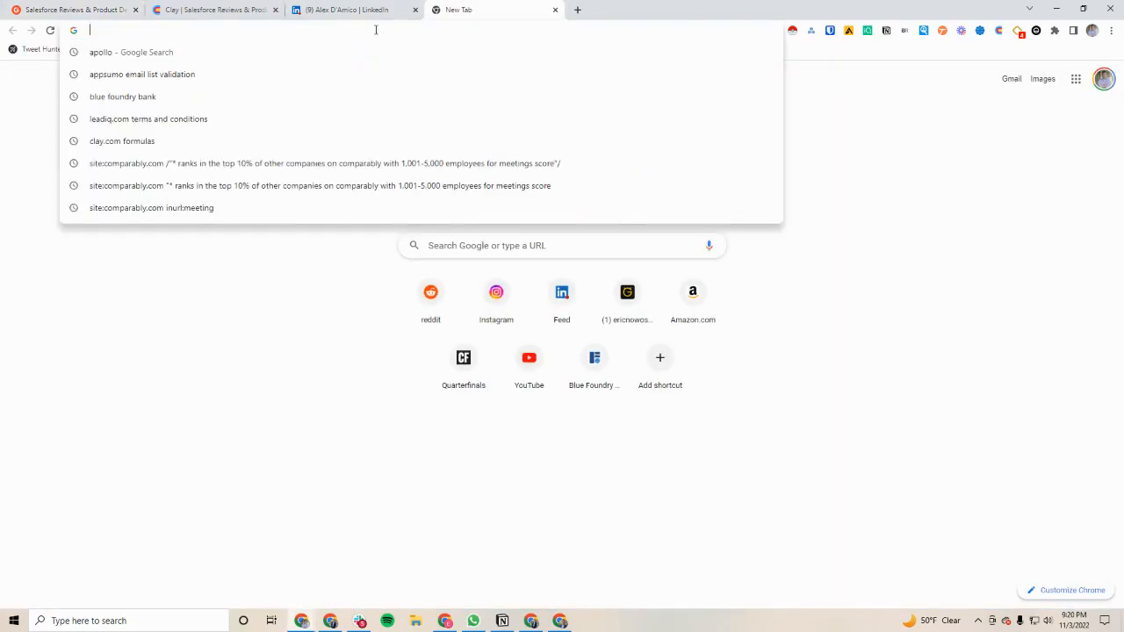
pyautogui.write('image search')
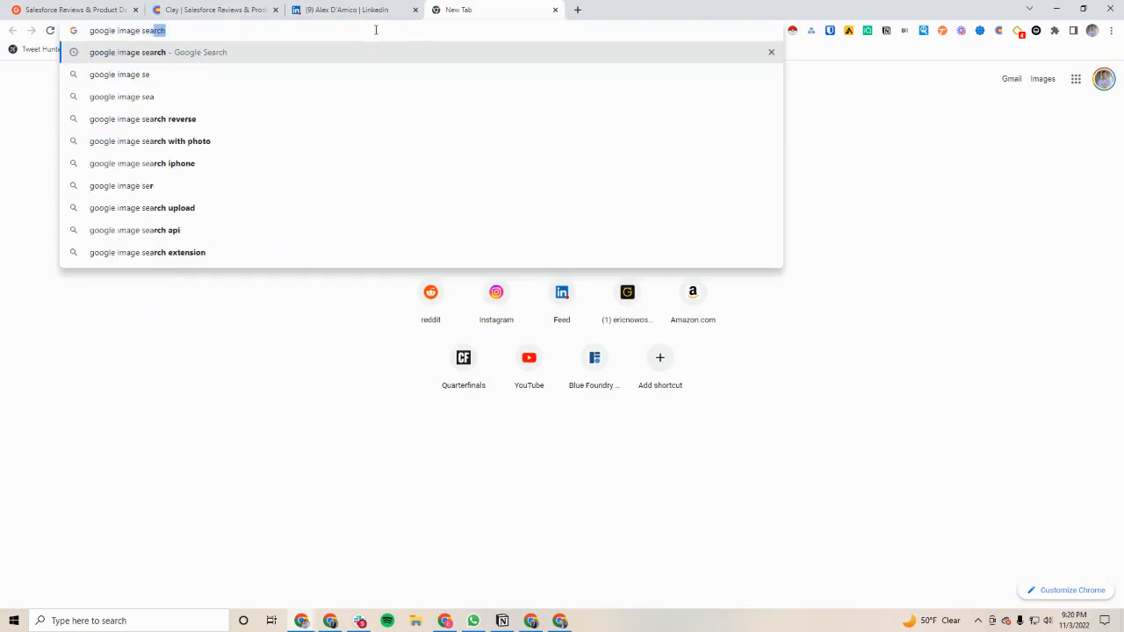
pyautogui.press('Return')
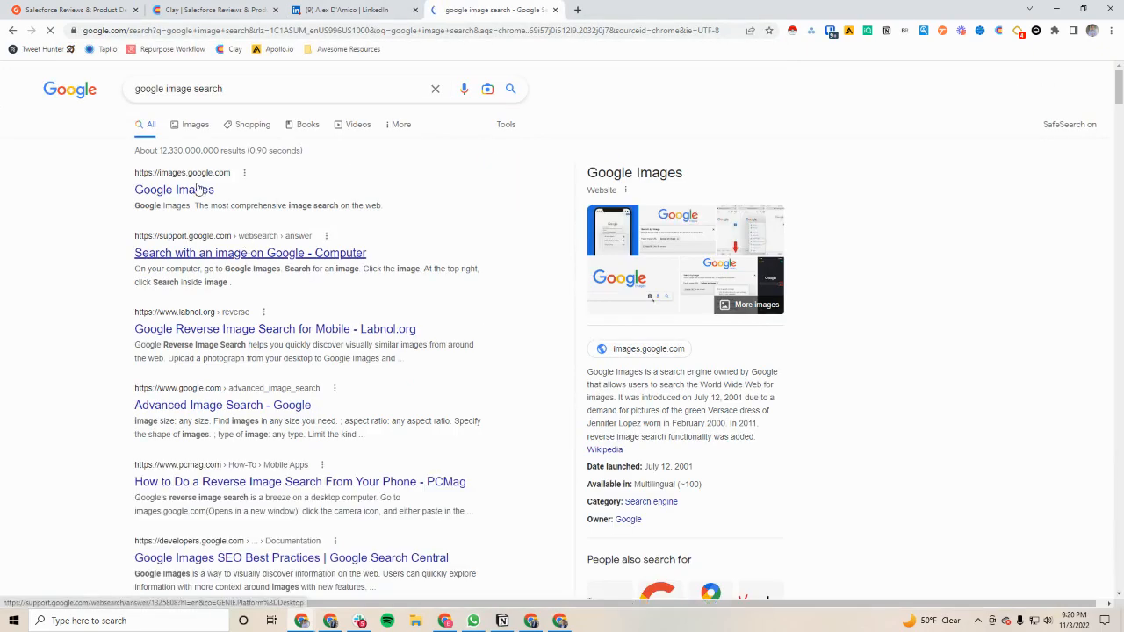
pyautogui.click(200, 189)
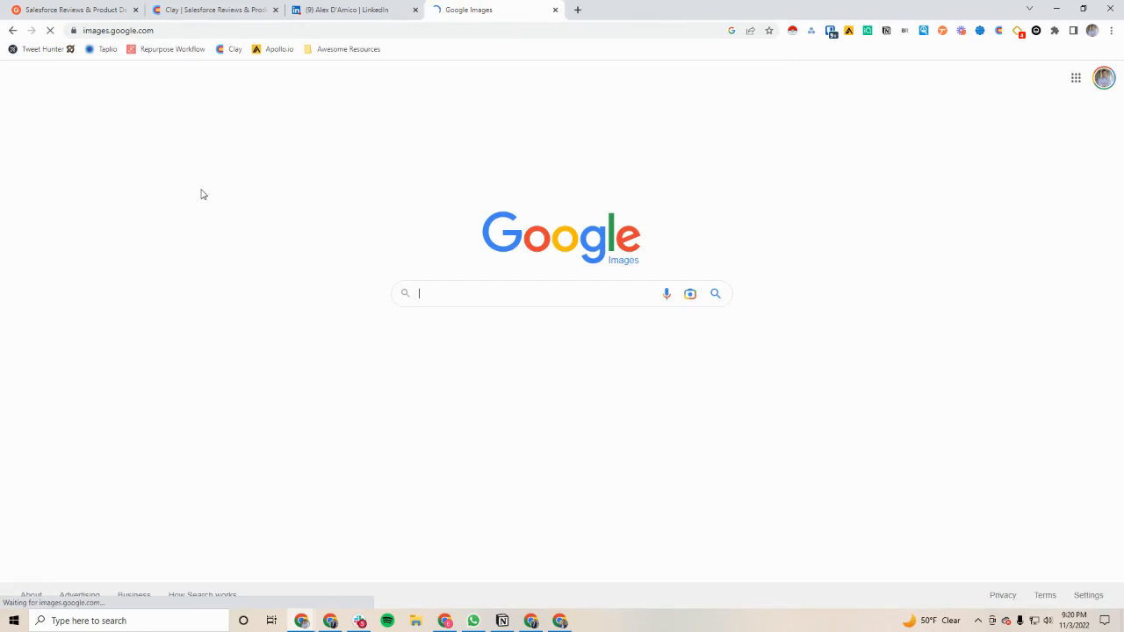
pyautogui.click(456, 290)
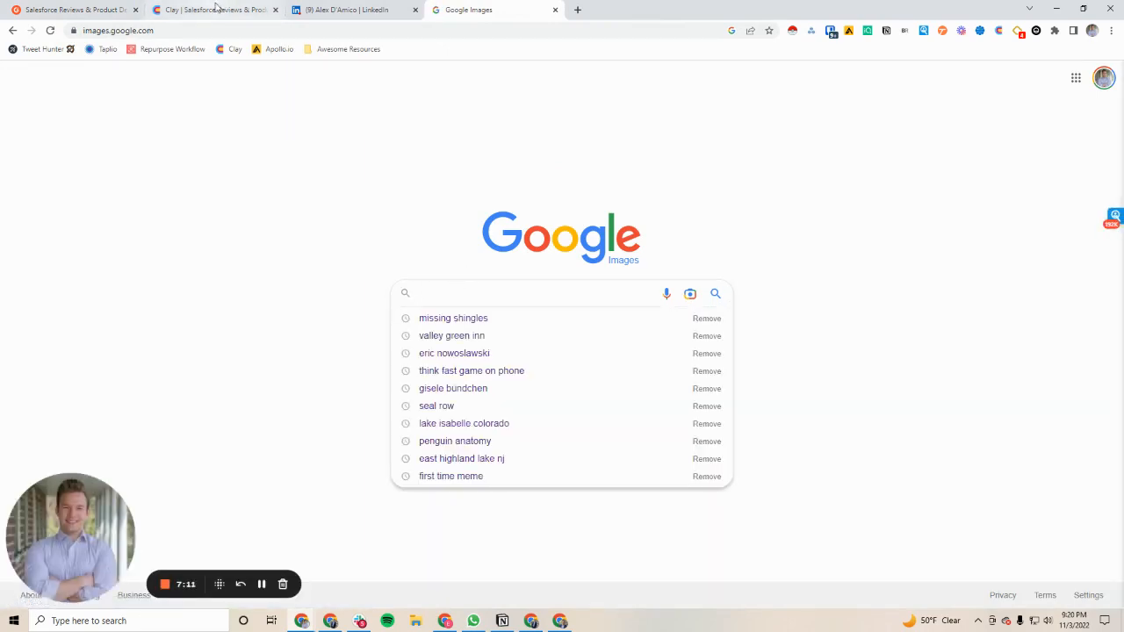
pyautogui.click(59, 7)
pyautogui.rightClick(238, 223)
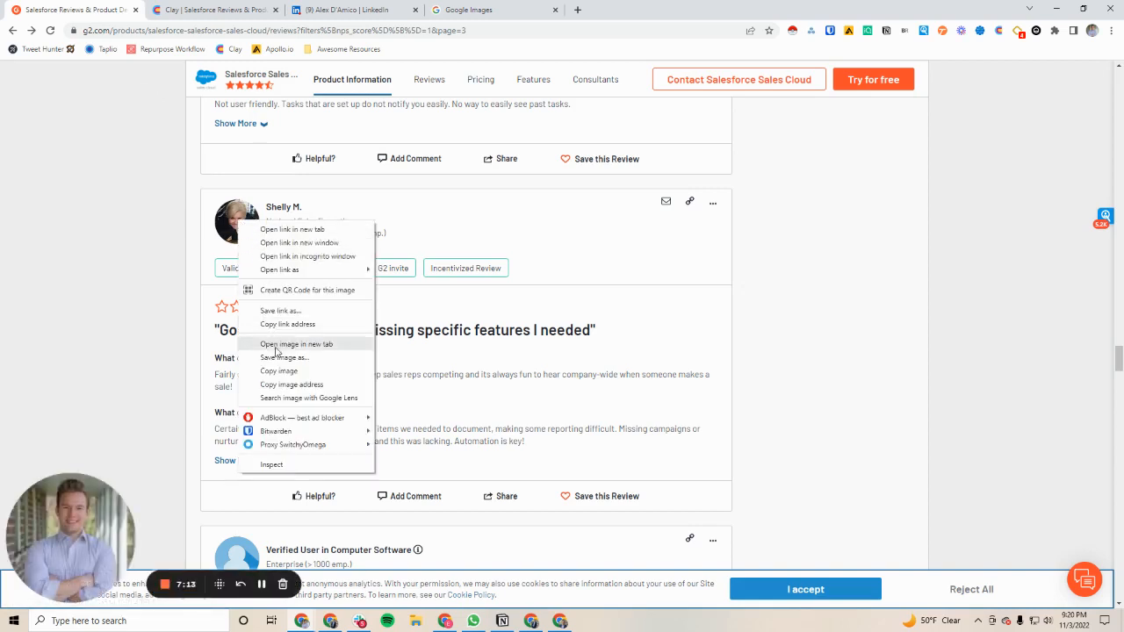
pyautogui.click(287, 324)
pyautogui.click(468, 10)
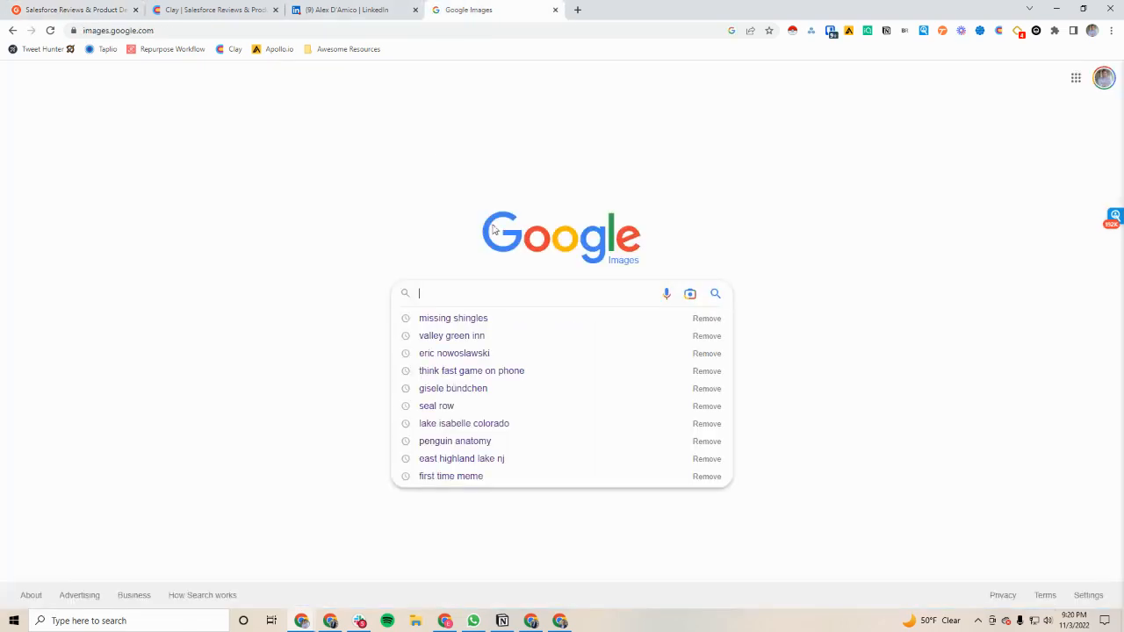
pyautogui.hotkey('ctrl', 'v')
pyautogui.press('Return')
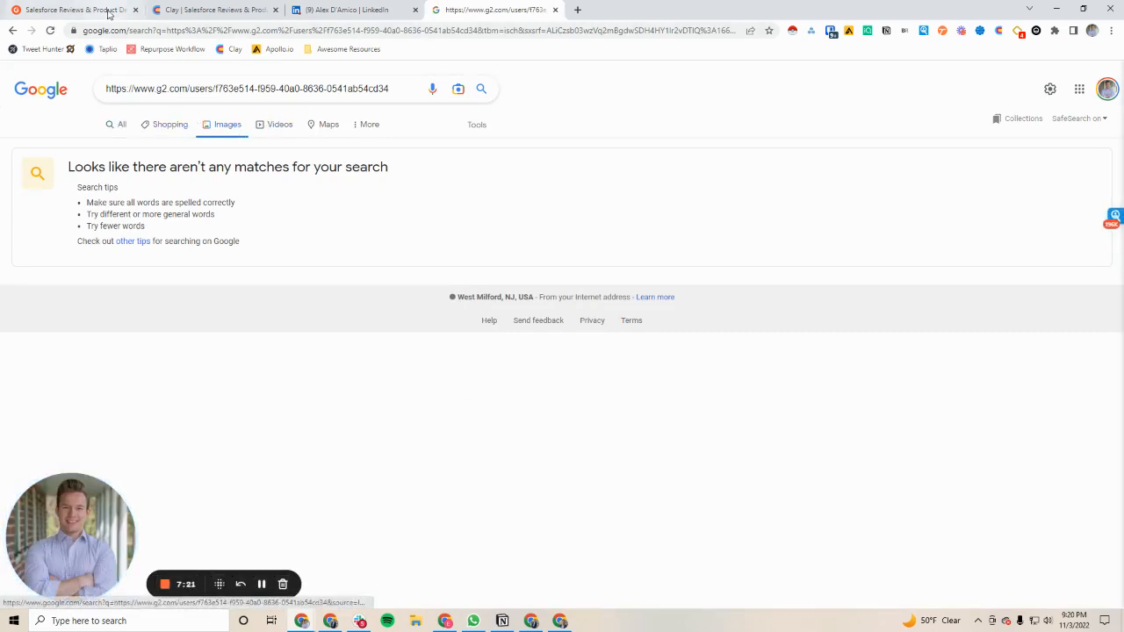
# Return to page 3 of the G2 reviews and look through the reviews above the National Sales Executive's
pyautogui.click(109, 13)
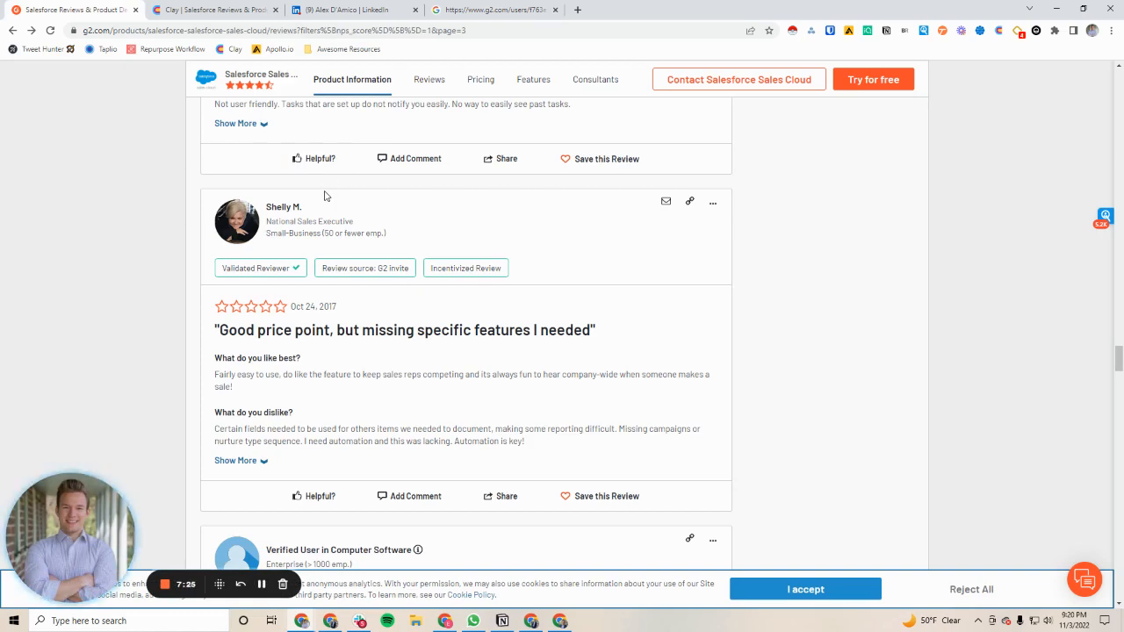
pyautogui.scroll(10, 324, 195)
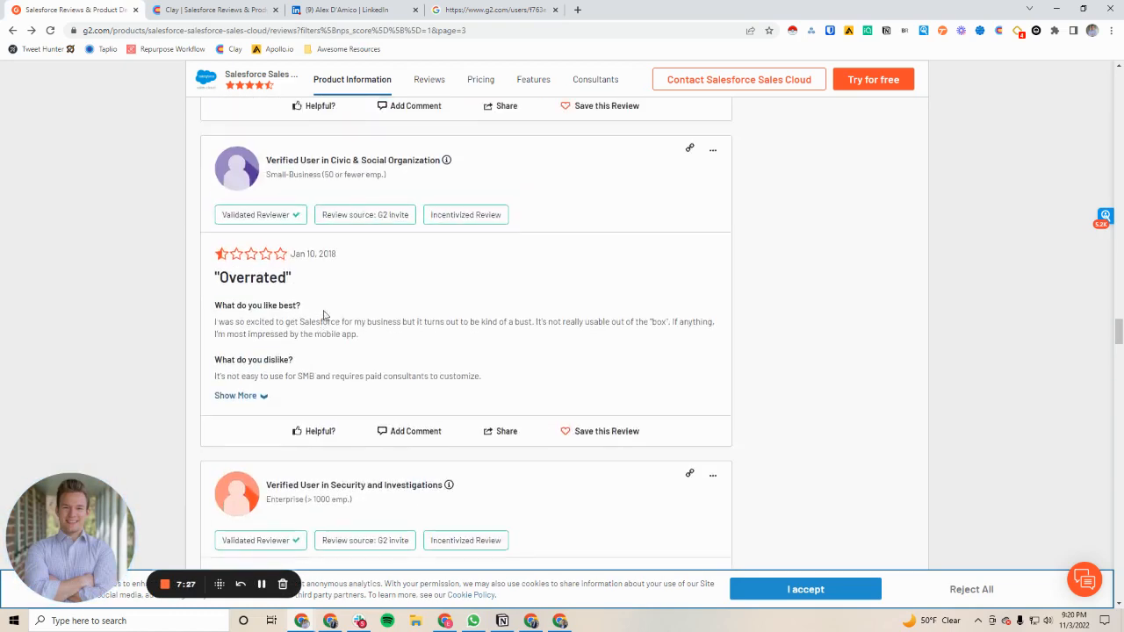
pyautogui.scroll(15, 328, 329)
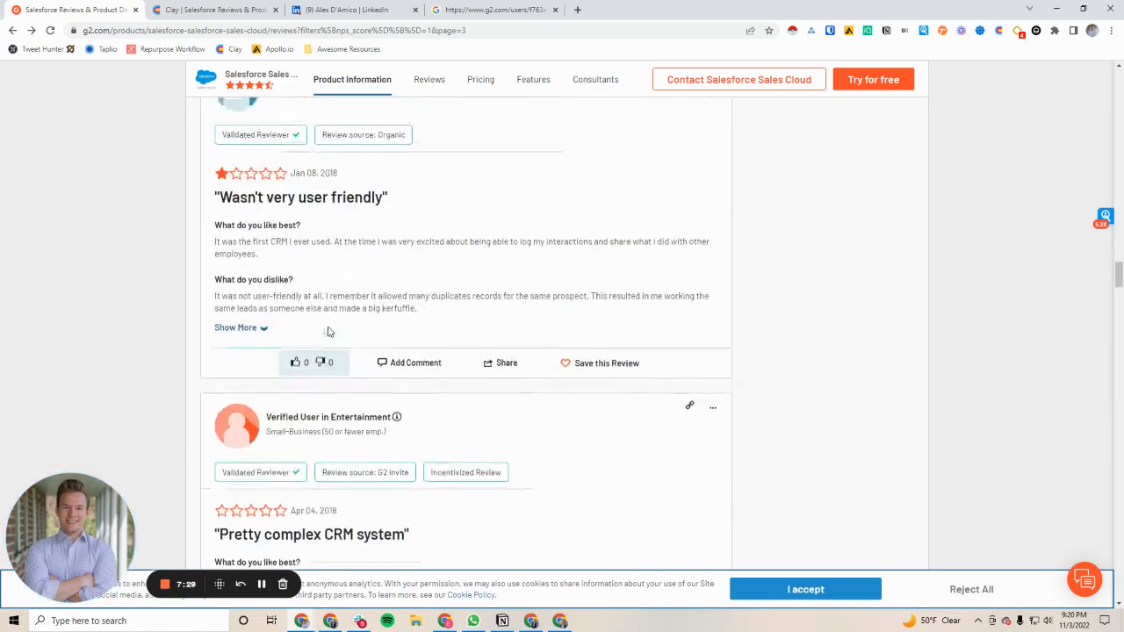